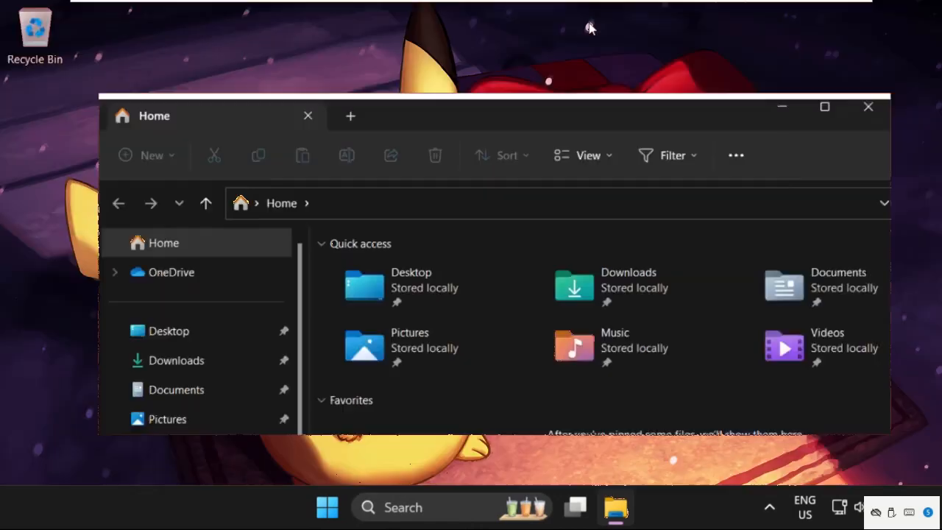
- Browse from This PC to the C:\Windows\System32 folder
{"action": "scroll", "coordinate": [317, 250], "scroll_direction": "down", "scroll_amount": 4}
{"action": "scroll", "coordinate": [228, 368], "scroll_direction": "down", "scroll_amount": 5}
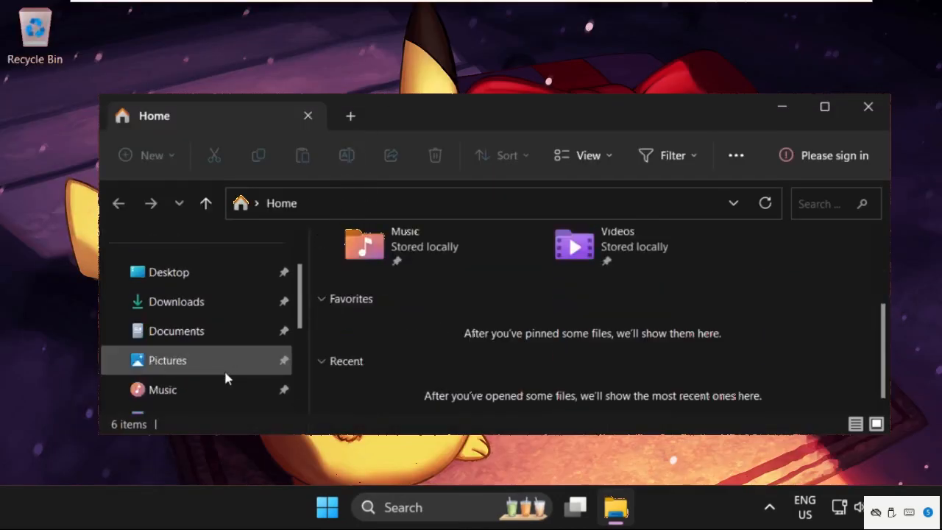
{"action": "left_click", "coordinate": [176, 355]}
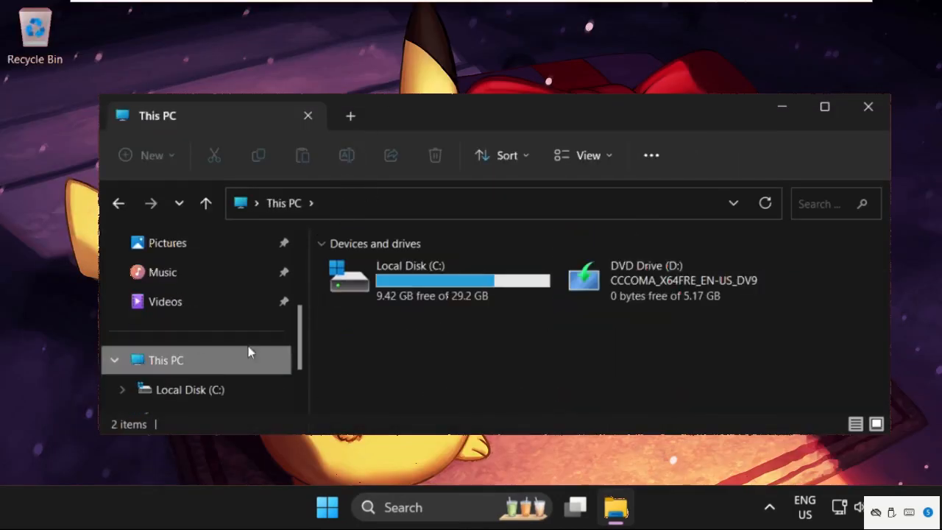
{"action": "right_click", "coordinate": [403, 276]}
{"action": "left_click", "coordinate": [388, 283]}
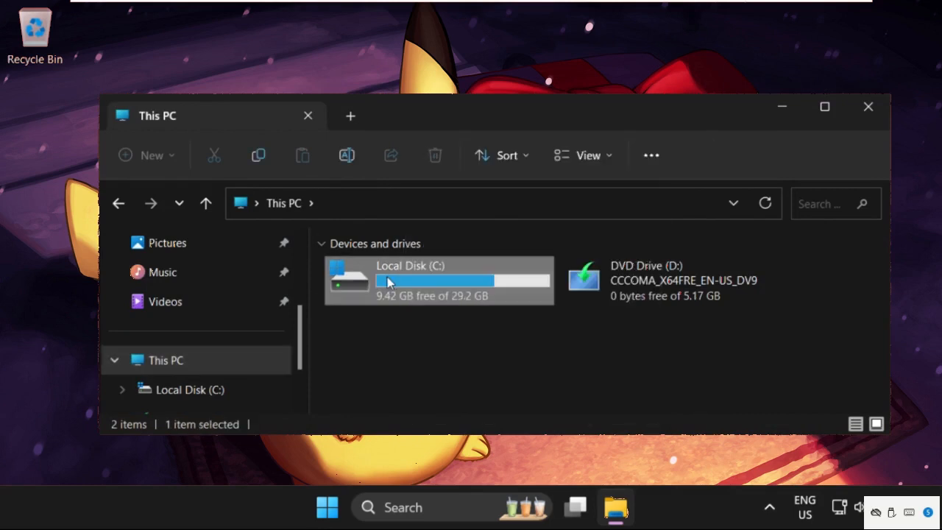
{"action": "double_click", "coordinate": [388, 282]}
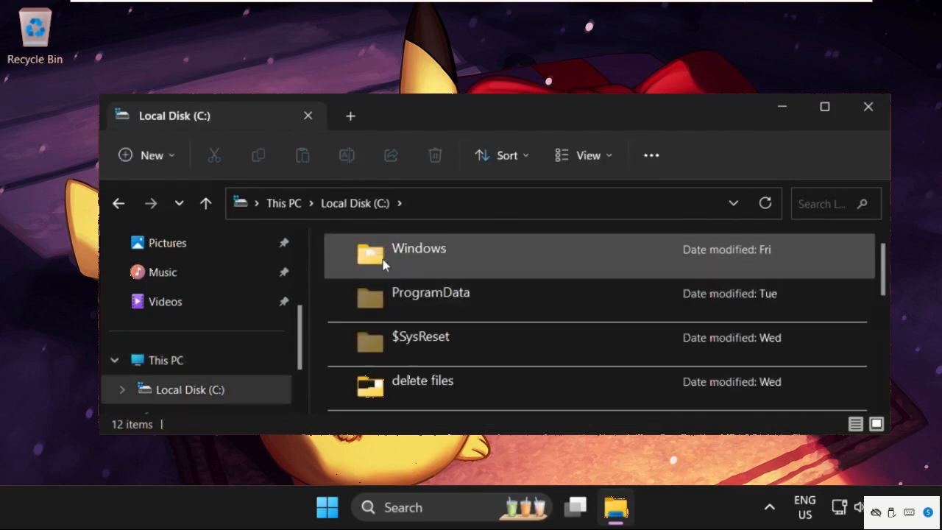
{"action": "double_click", "coordinate": [423, 253]}
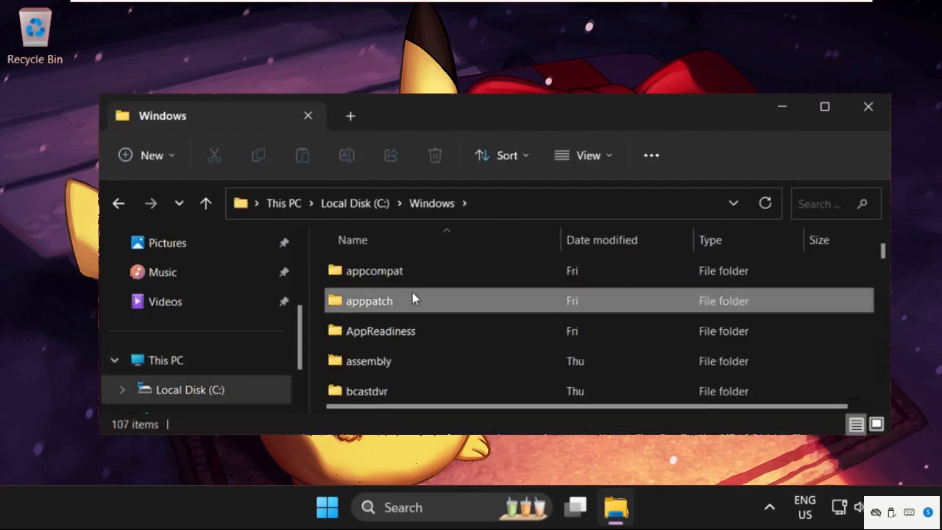
{"action": "left_click", "coordinate": [412, 292]}
{"action": "scroll", "coordinate": [412, 298], "scroll_direction": "down", "scroll_amount": 20}
{"action": "double_click", "coordinate": [410, 360]}
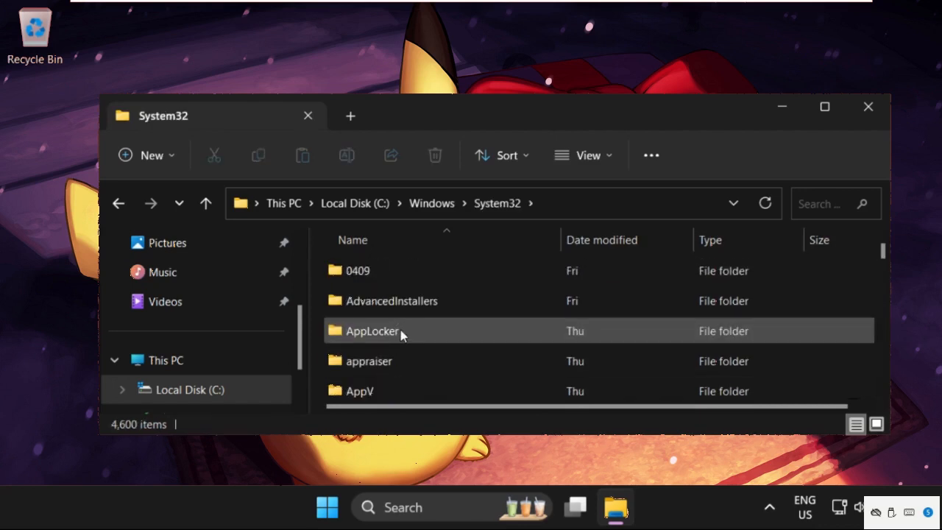
- Locate the GameBarPresenceWriter application in System32 and open its properties
{"action": "left_click", "coordinate": [400, 331]}
{"action": "key", "text": "g"}
{"action": "key", "text": "g"}
{"action": "key", "text": "g"}
{"action": "key", "text": "g"}
{"action": "key", "text": "g"}
{"action": "key", "text": "g"}
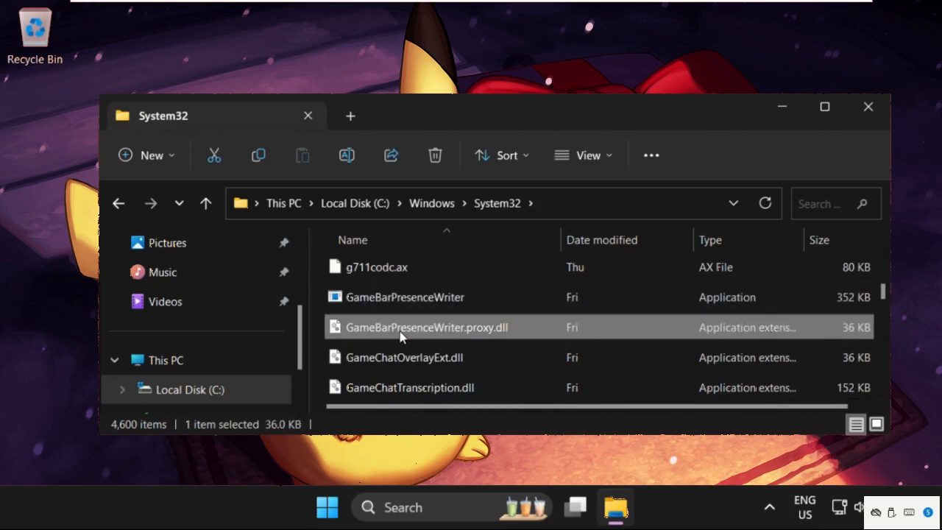
{"action": "left_click", "coordinate": [380, 307]}
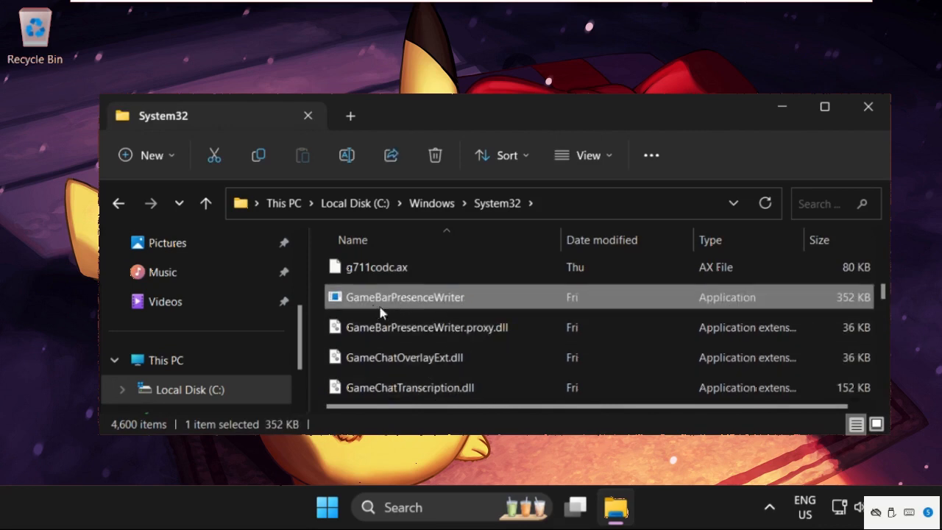
{"action": "mouse_move", "coordinate": [451, 310]}
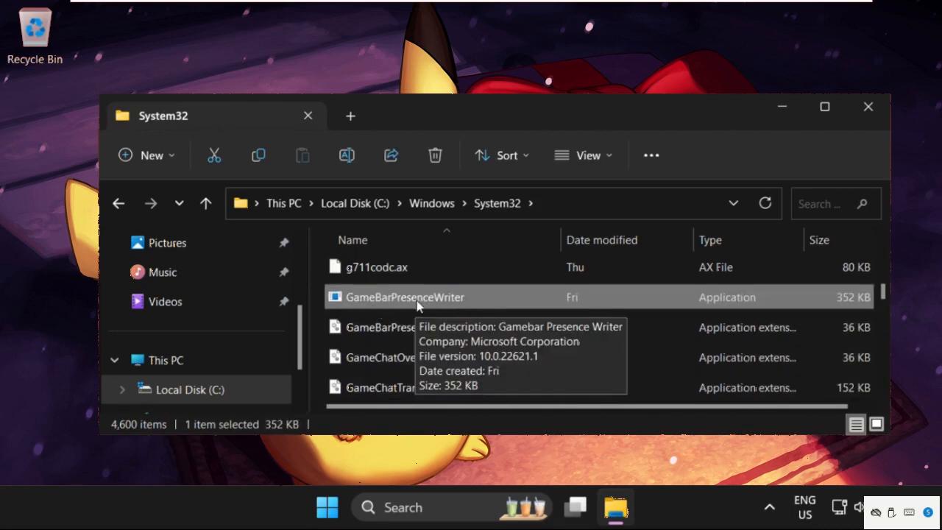
{"action": "right_click", "coordinate": [475, 303]}
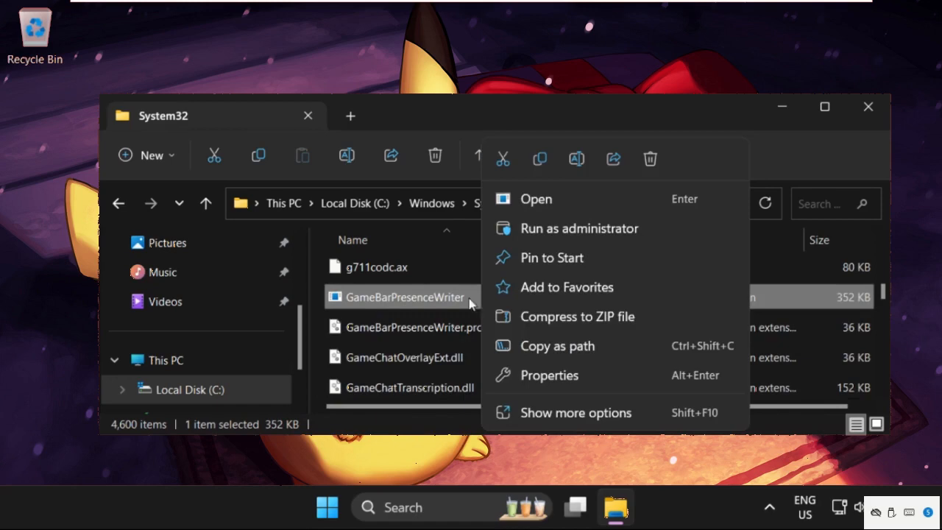
{"action": "left_click", "coordinate": [525, 377]}
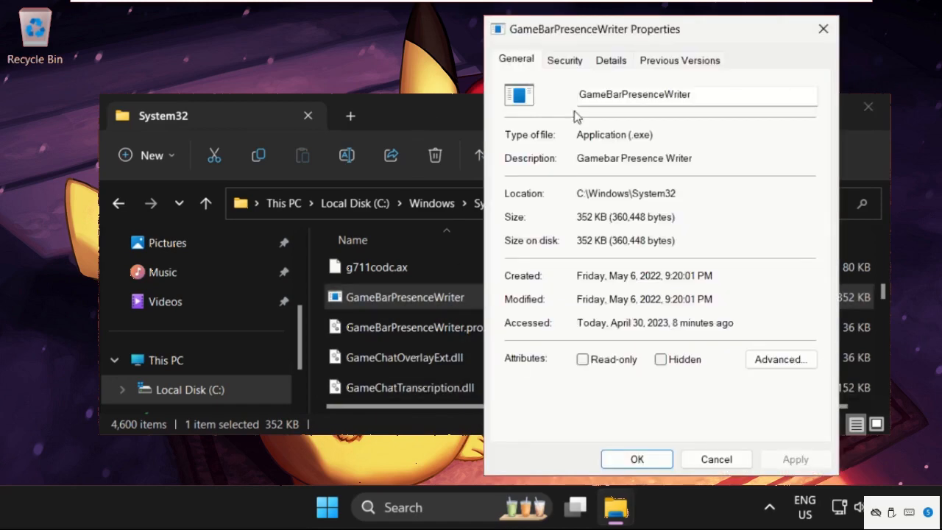
- Close the System32 folder window and open the advanced security settings of GameBarPresenceWriter
{"action": "left_click", "coordinate": [869, 107]}
{"action": "left_click_drag", "start_coordinate": [718, 44], "coordinate": [505, 38]}
{"action": "left_click", "coordinate": [351, 56]}
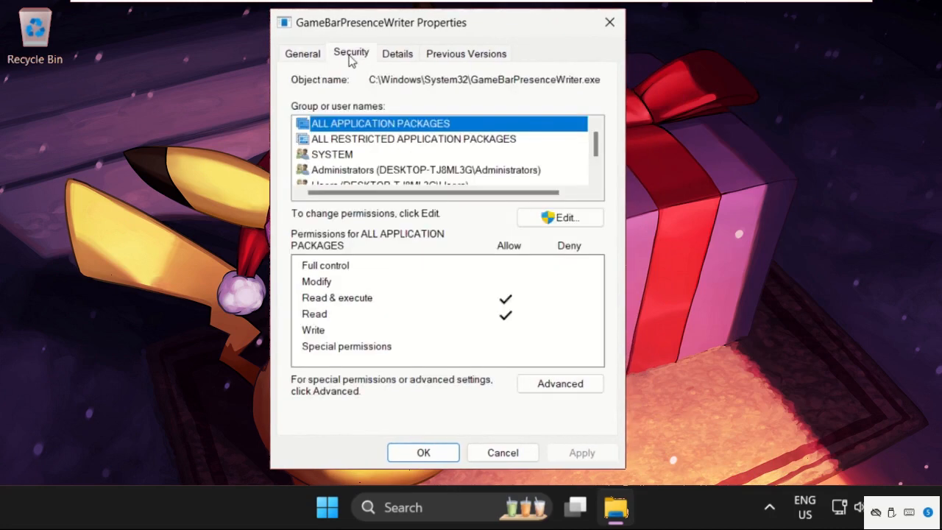
{"action": "left_click", "coordinate": [561, 385]}
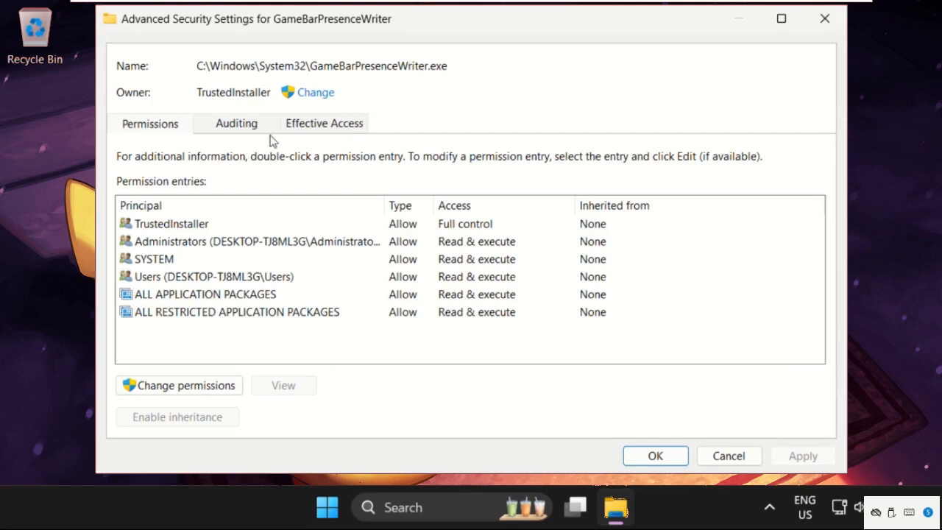
- Start changing the file's owner and list all available users and groups with the advanced search
{"action": "left_click", "coordinate": [316, 93]}
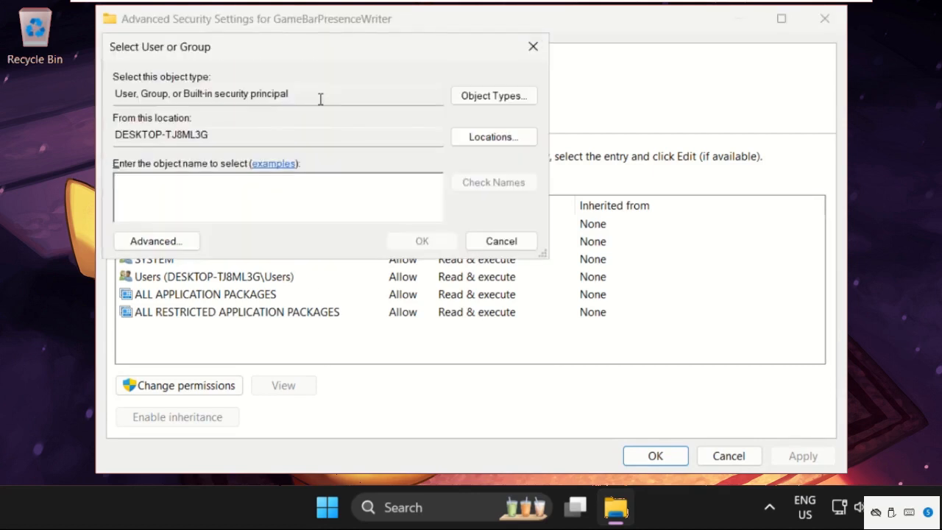
{"action": "left_click", "coordinate": [156, 241]}
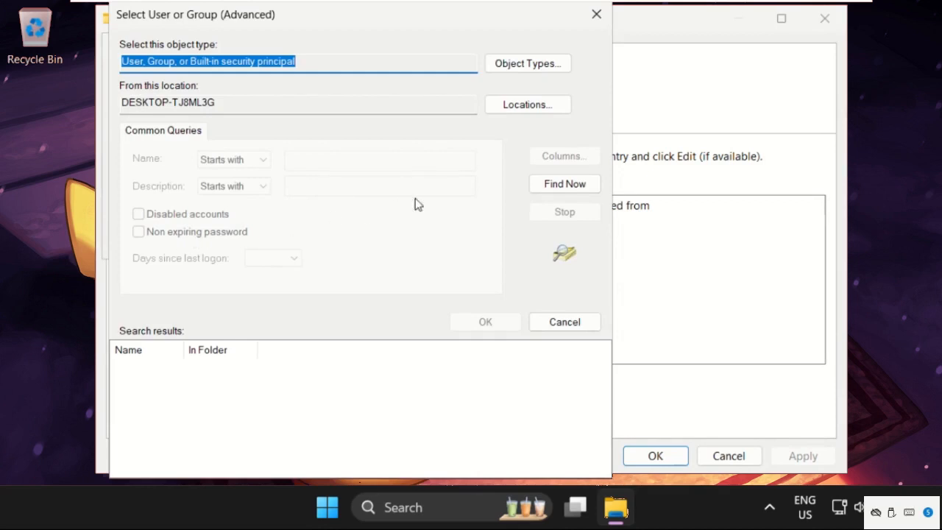
{"action": "left_click", "coordinate": [567, 188]}
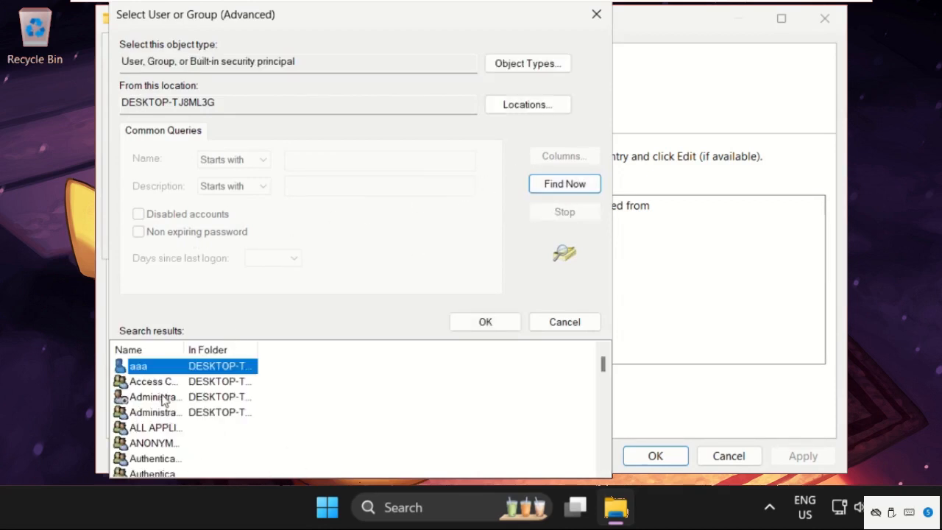
{"action": "scroll", "coordinate": [169, 399], "scroll_direction": "down", "scroll_amount": 4}
{"action": "scroll", "coordinate": [181, 426], "scroll_direction": "up", "scroll_amount": 4}
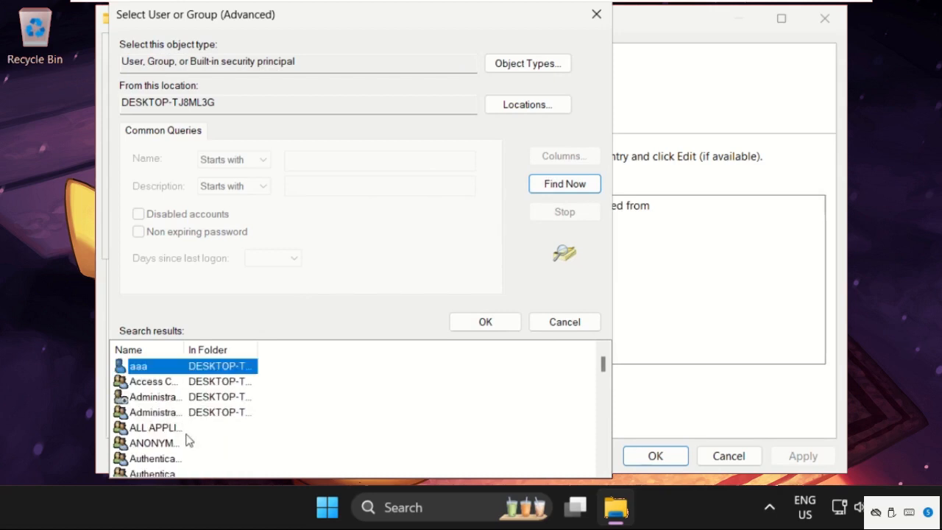
- Check the signed-in account's name in the Start menu and choose that account as the file's owner
{"action": "left_click", "coordinate": [326, 517]}
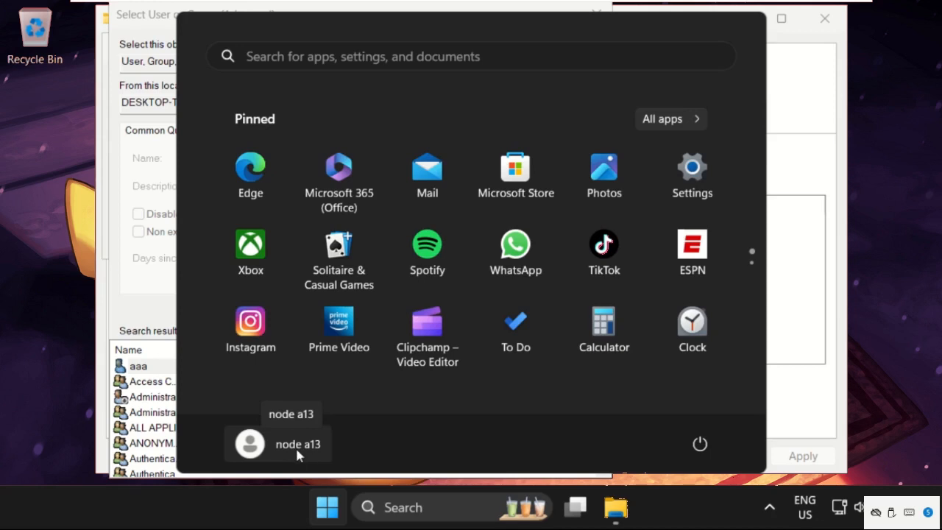
{"action": "left_click", "coordinate": [156, 346]}
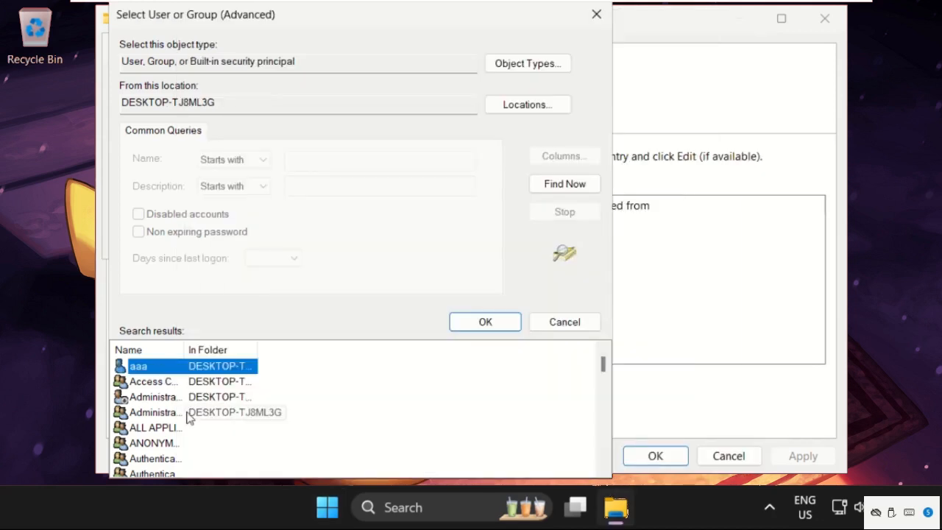
{"action": "key", "text": "n"}
{"action": "key", "text": "n"}
{"action": "key", "text": "n"}
{"action": "key", "text": "n"}
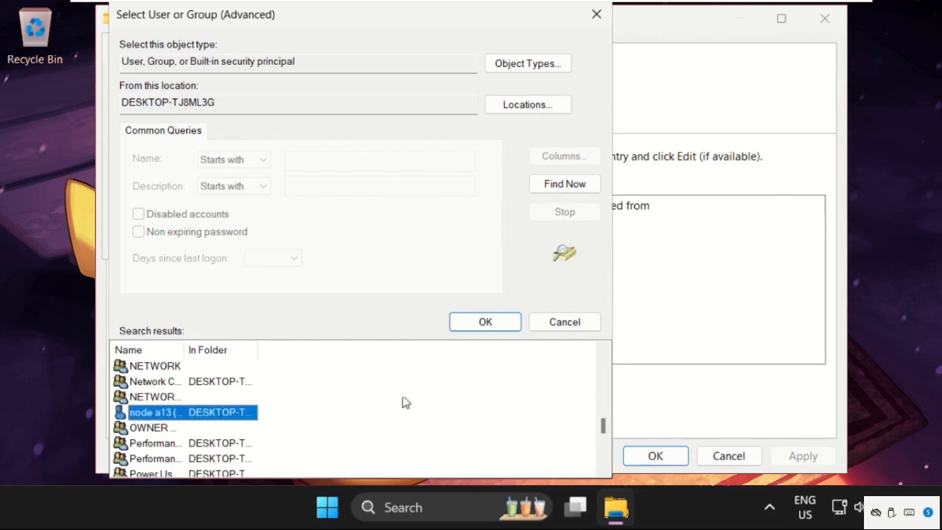
{"action": "left_click", "coordinate": [476, 327]}
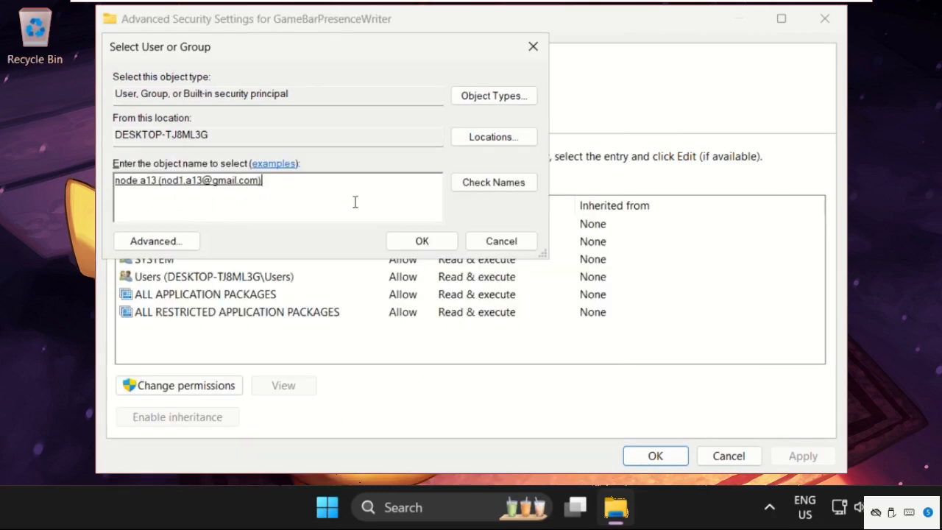
{"action": "left_click", "coordinate": [433, 243]}
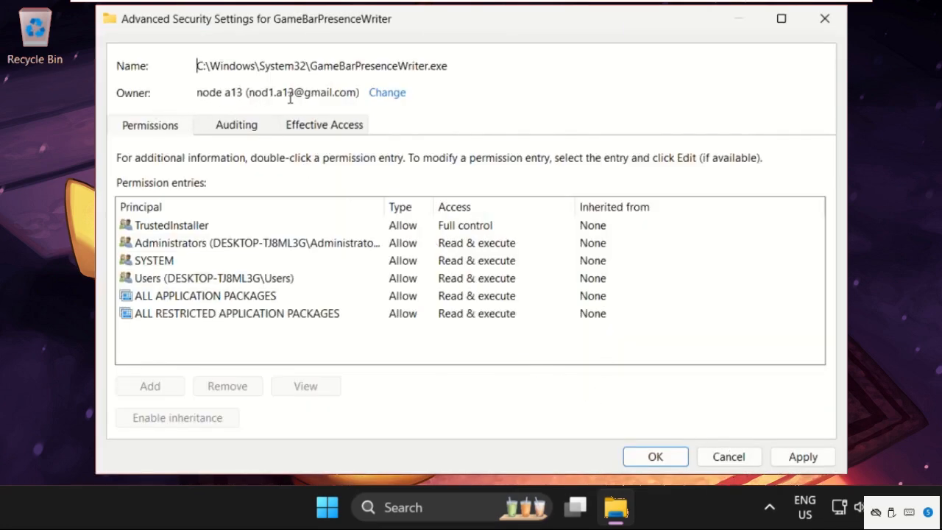
- Apply the ownership change, acknowledge the security notice and close the advanced security settings
{"action": "left_click", "coordinate": [828, 455]}
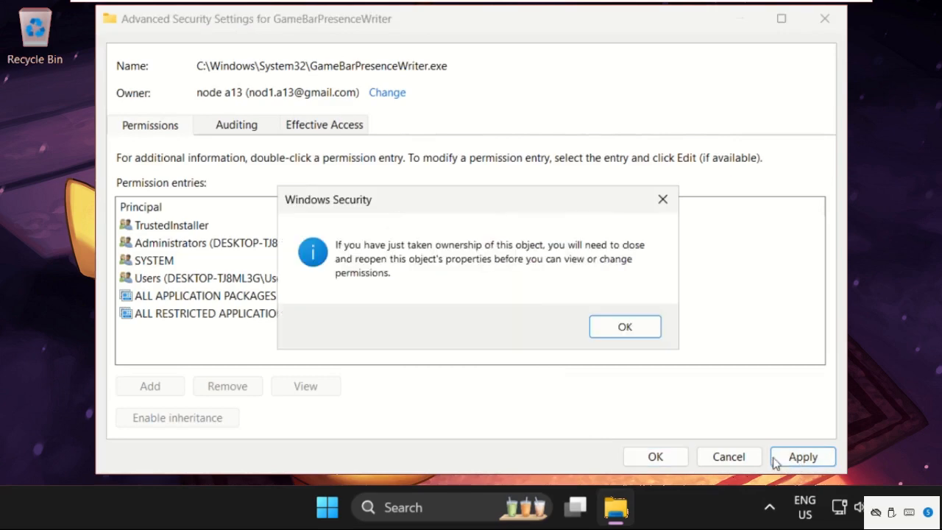
{"action": "left_click", "coordinate": [608, 324]}
{"action": "left_click", "coordinate": [661, 454]}
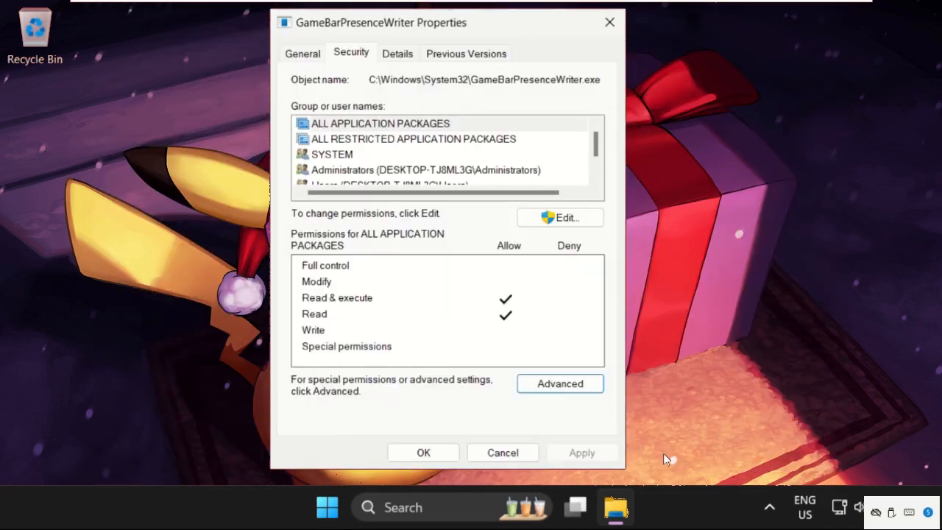
- Reopen the advanced security settings, enable changing permissions and start adding a new permission entry
{"action": "left_click", "coordinate": [560, 384]}
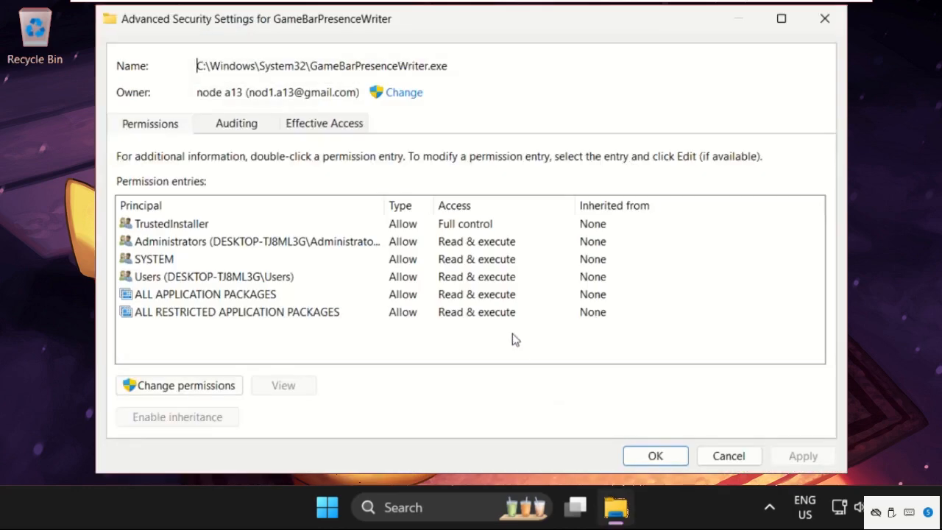
{"action": "left_click", "coordinate": [172, 390]}
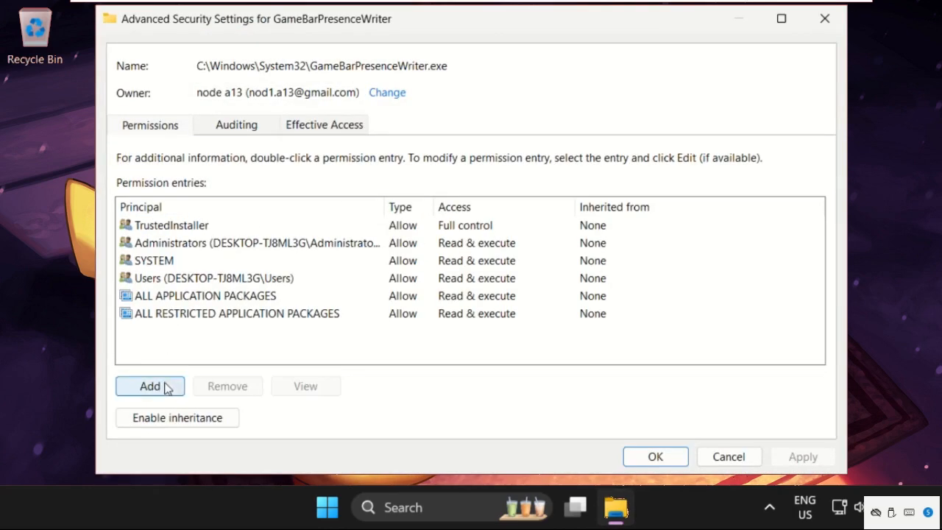
{"action": "left_click", "coordinate": [165, 388]}
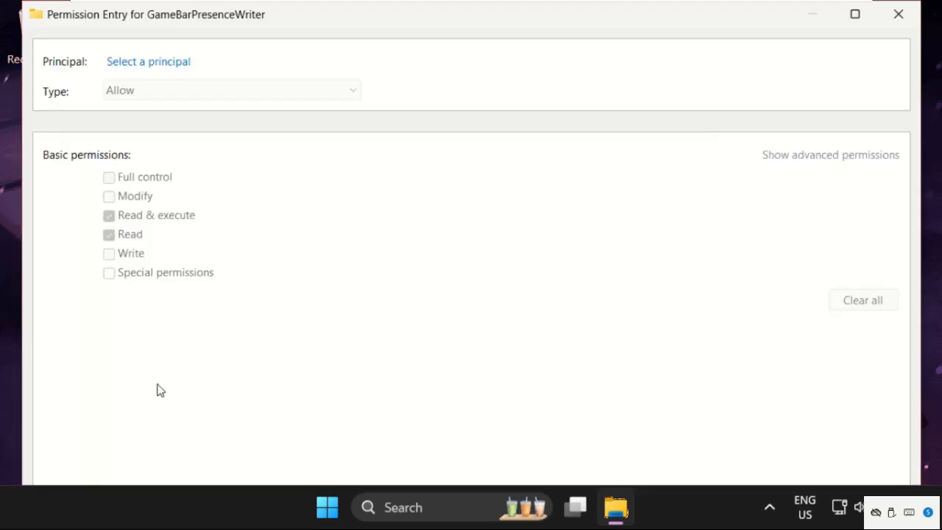
- Open the principal selection for the new permission entry and list all users and groups with the advanced search
{"action": "left_click", "coordinate": [139, 64]}
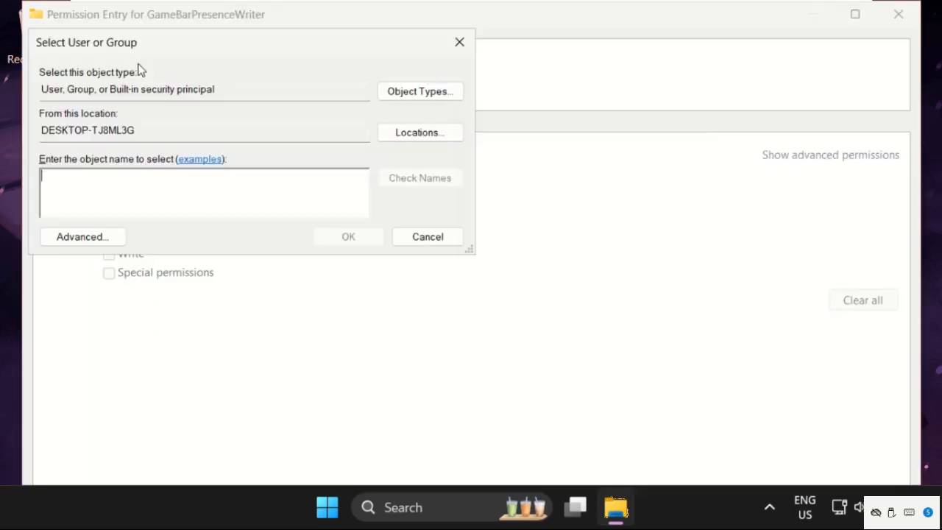
{"action": "left_click", "coordinate": [82, 237]}
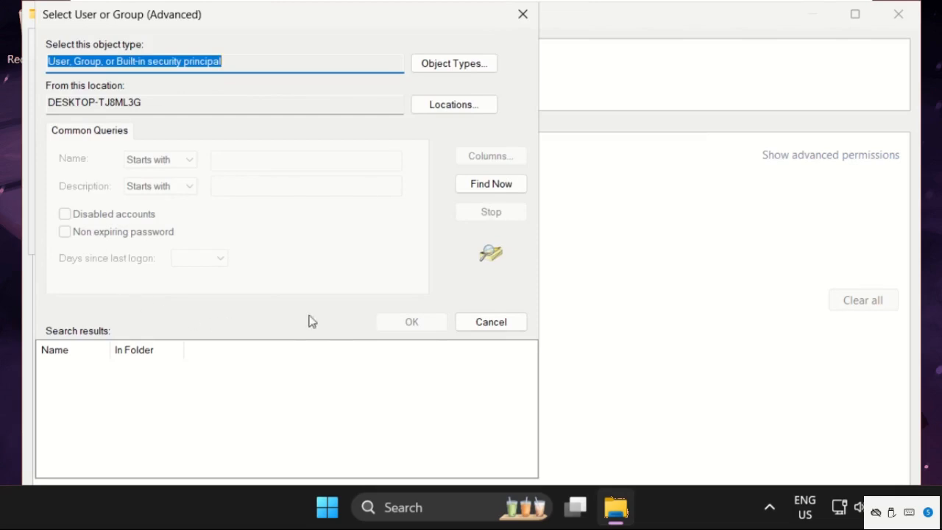
{"action": "left_click", "coordinate": [515, 192]}
{"action": "scroll", "coordinate": [149, 407], "scroll_direction": "down", "scroll_amount": 6}
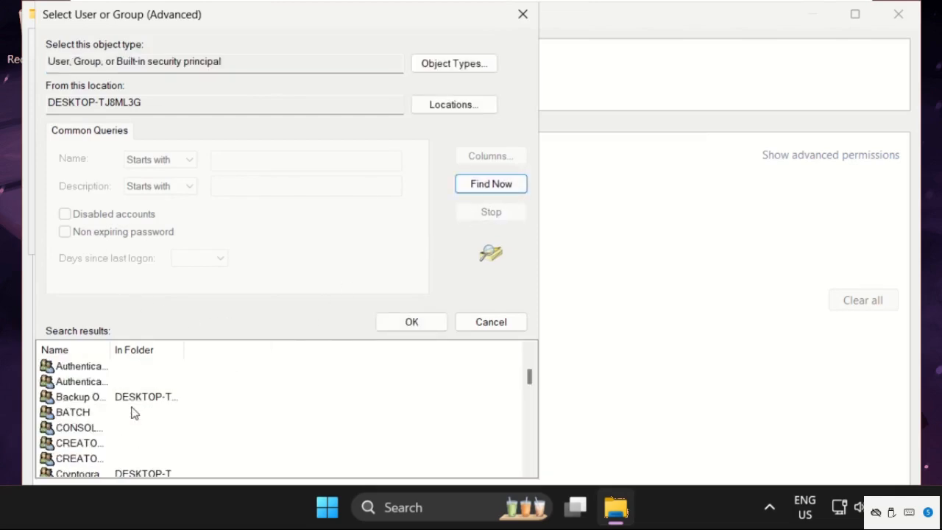
{"action": "scroll", "coordinate": [91, 438], "scroll_direction": "down", "scroll_amount": 5}
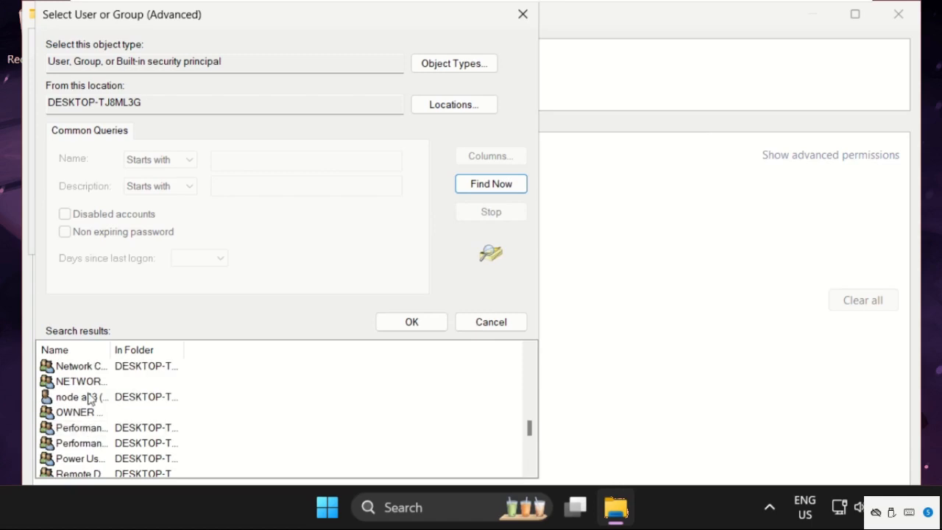
- Check the signed-in account's name again, set that account as the principal and grant it Full control
{"action": "left_click", "coordinate": [327, 508]}
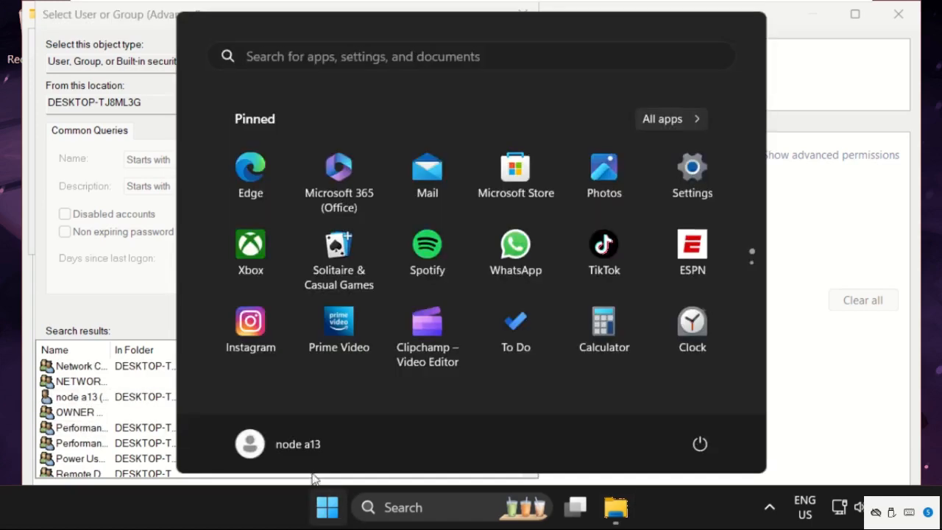
{"action": "left_click", "coordinate": [109, 400]}
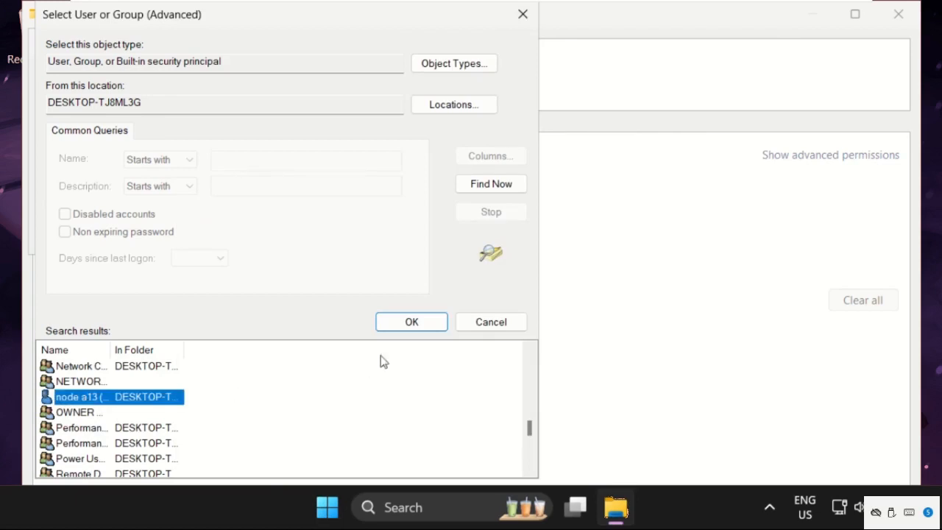
{"action": "left_click", "coordinate": [411, 324]}
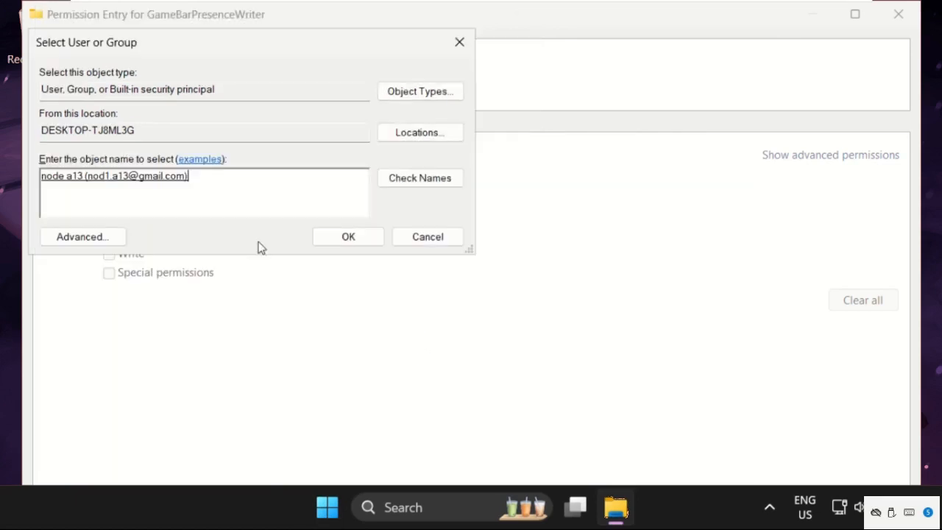
{"action": "left_click", "coordinate": [343, 242]}
{"action": "left_click", "coordinate": [108, 178]}
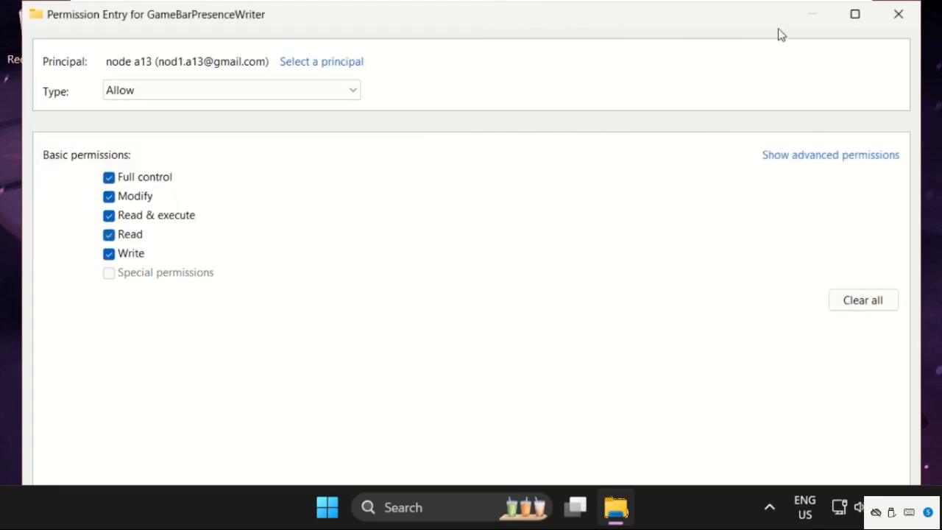
- Confirm the Full control permission entry, apply the permission changes and accept the system folder warning
{"action": "left_click", "coordinate": [851, 16]}
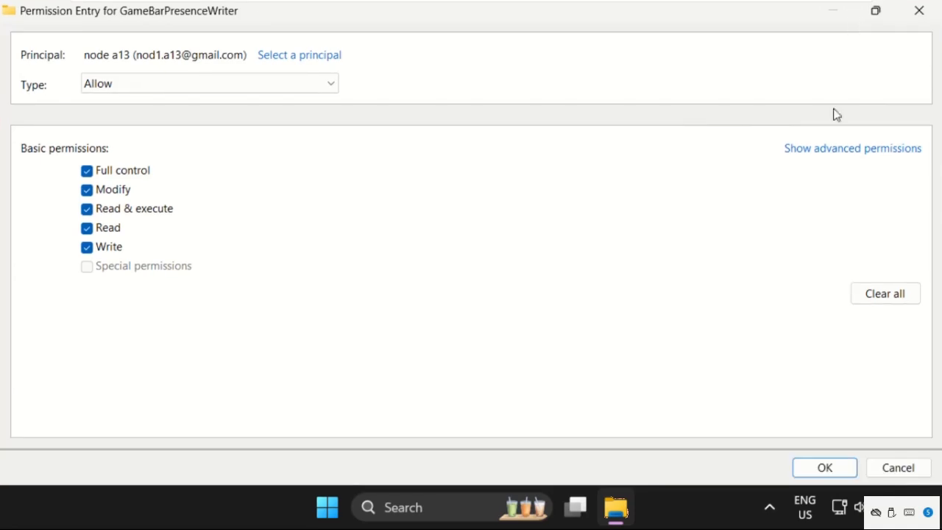
{"action": "left_click", "coordinate": [825, 468]}
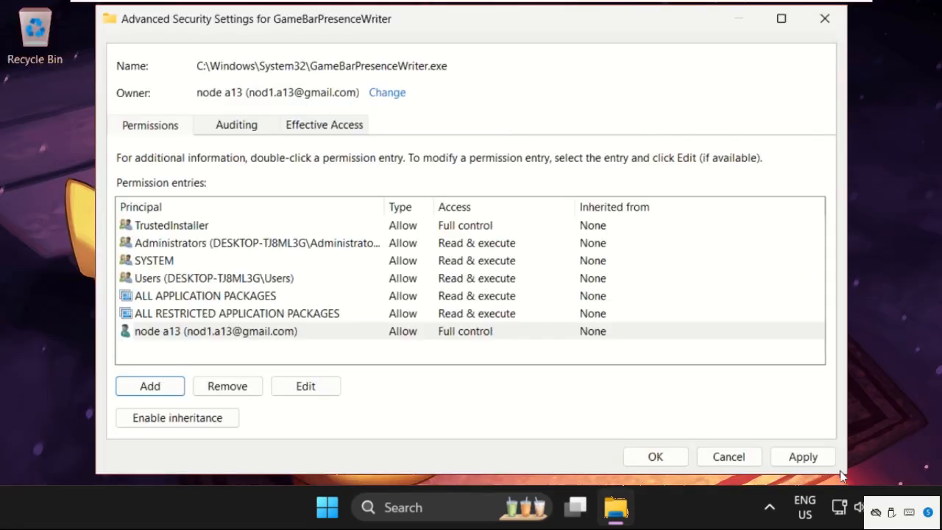
{"action": "left_click", "coordinate": [805, 458]}
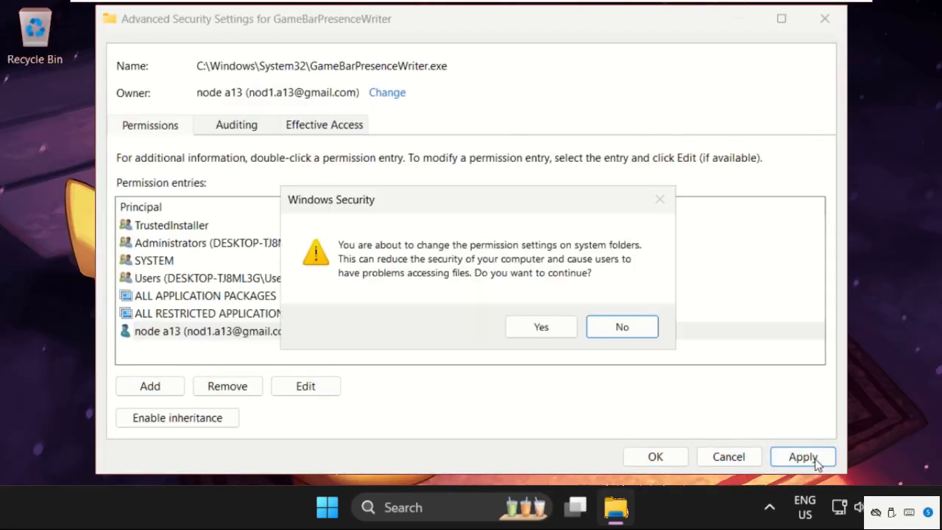
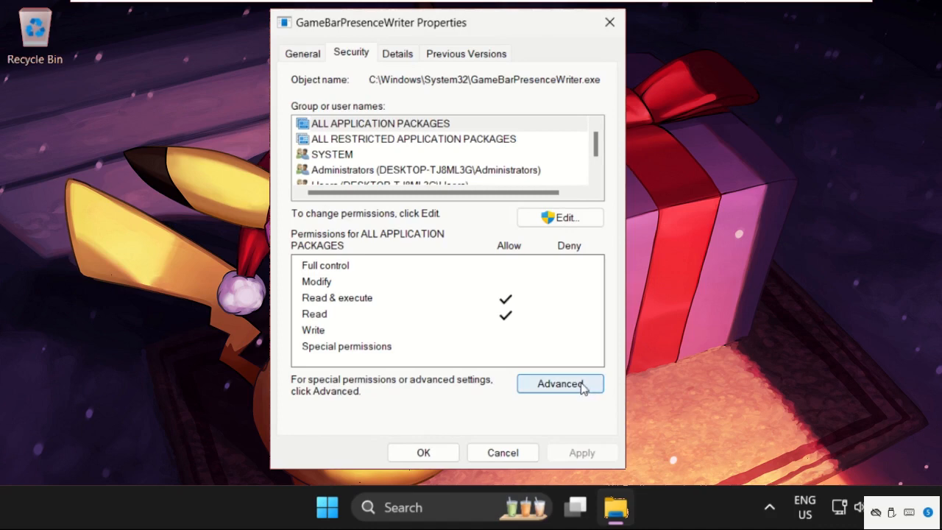
- Reopen the advanced security settings and change the file's owner to NT Service\TrustedInstaller, checking the name
{"action": "left_click", "coordinate": [560, 384]}
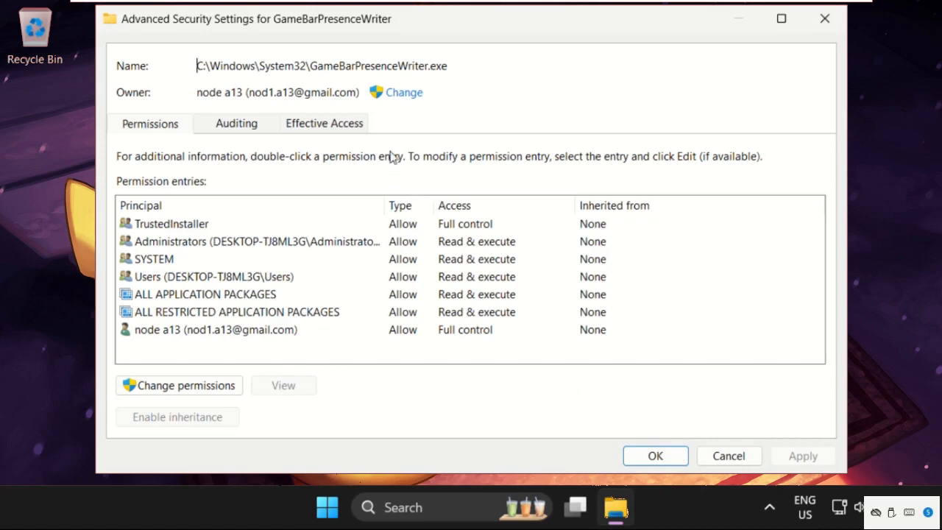
{"action": "left_click", "coordinate": [402, 94]}
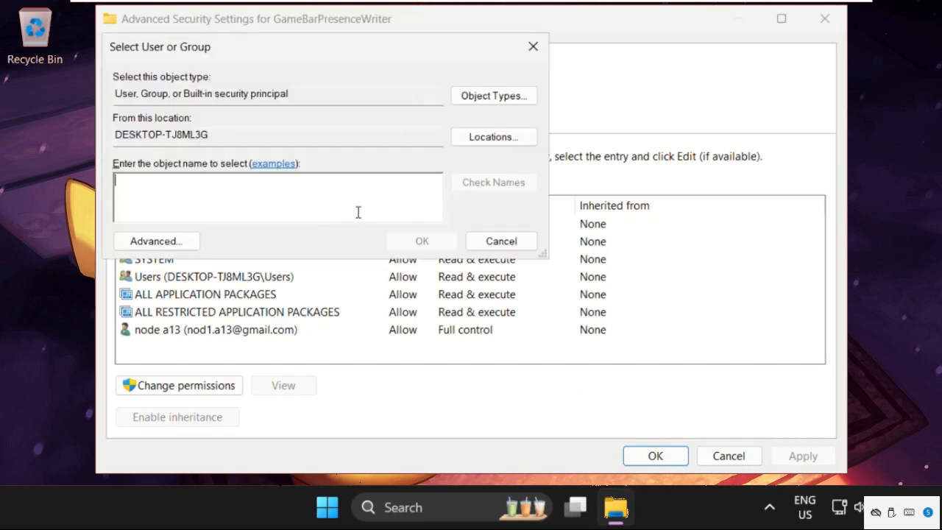
{"action": "type", "text": "NT Service\\TrustedInstaller"}
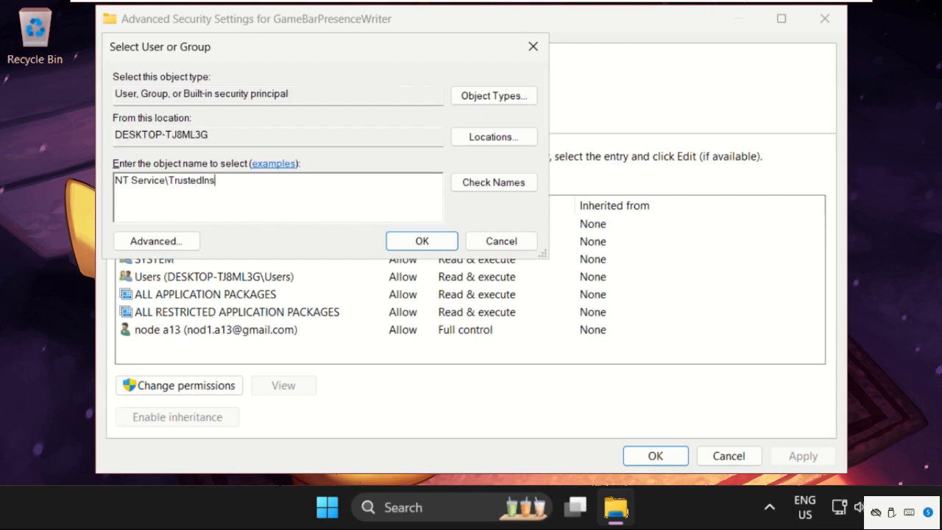
{"action": "left_click", "coordinate": [479, 184]}
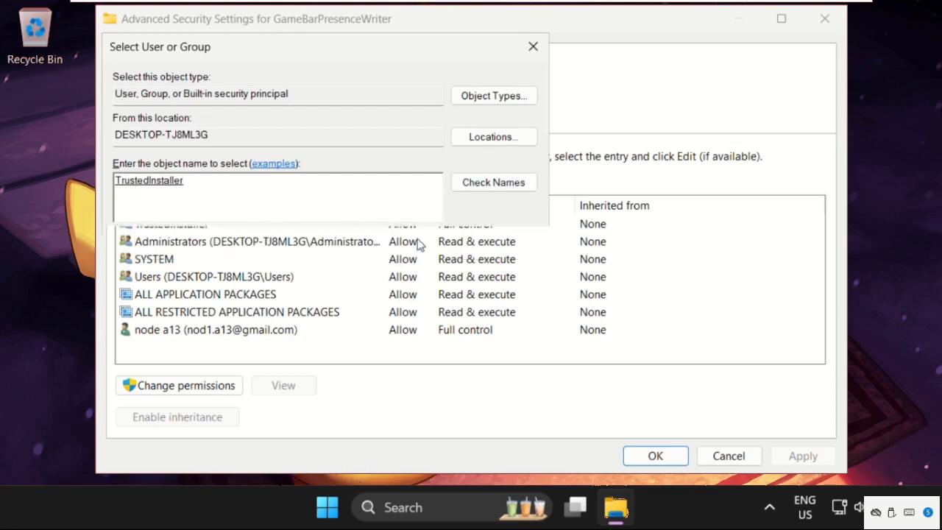
{"action": "left_click", "coordinate": [421, 242]}
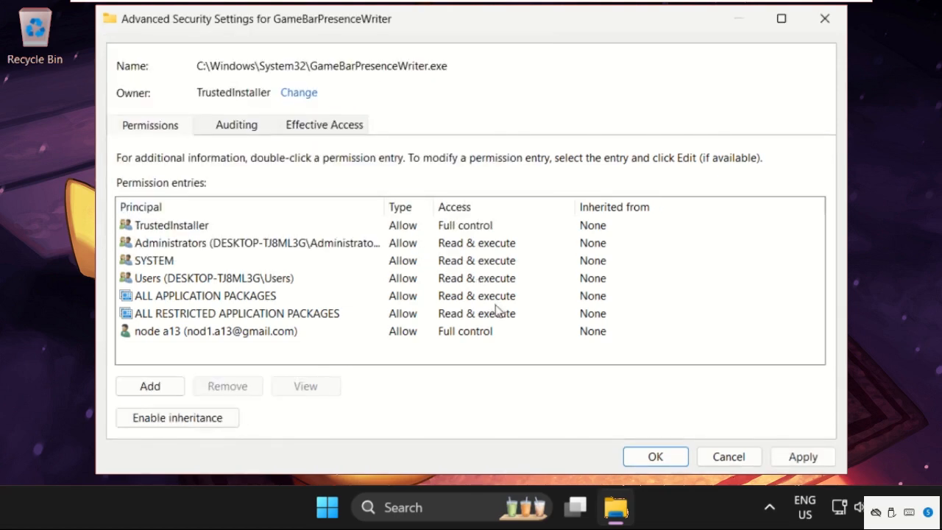
- Apply the ownership change, acknowledge the security notice and close the advanced settings and file properties
{"action": "left_click", "coordinate": [813, 465]}
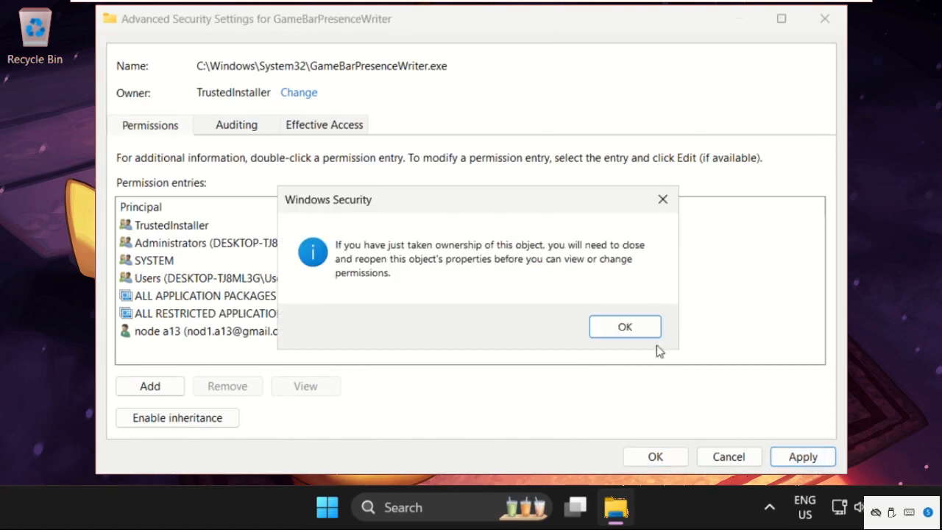
{"action": "left_click", "coordinate": [643, 330]}
{"action": "left_click", "coordinate": [670, 456]}
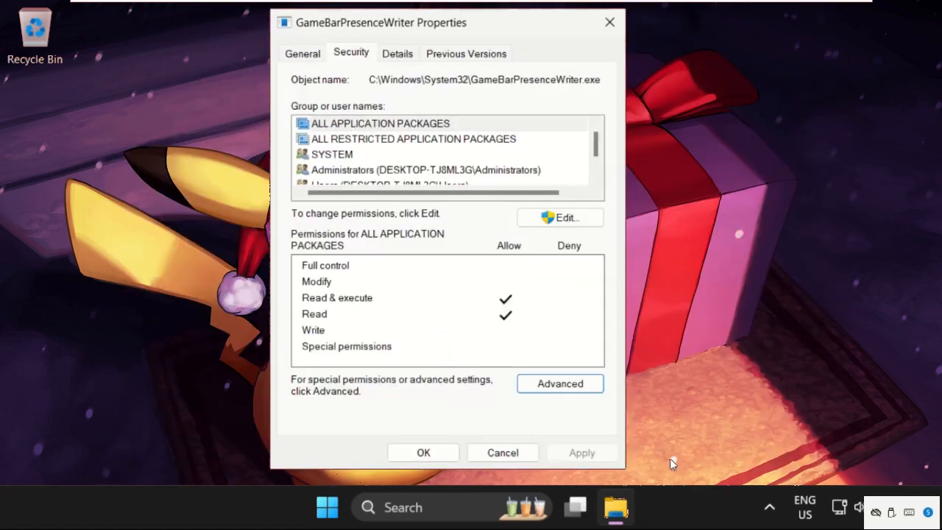
{"action": "left_click", "coordinate": [447, 456]}
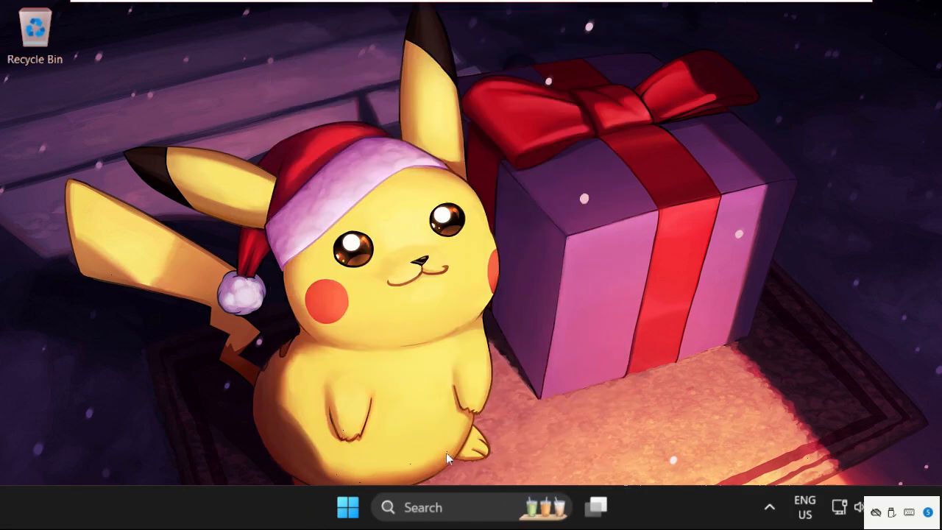
- Search Windows for "file ex" and launch File Explorer
{"action": "left_click", "coordinate": [496, 506]}
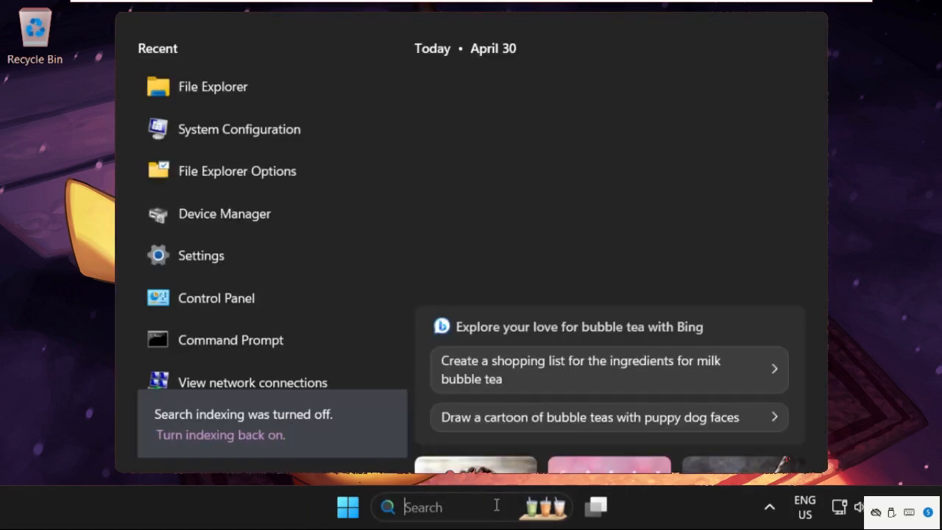
{"action": "type", "text": "file ex"}
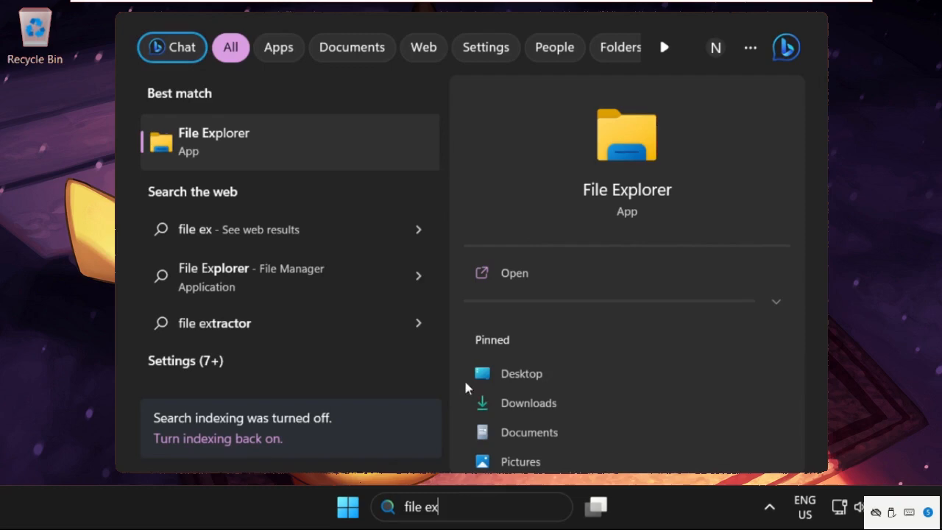
{"action": "left_click", "coordinate": [275, 150]}
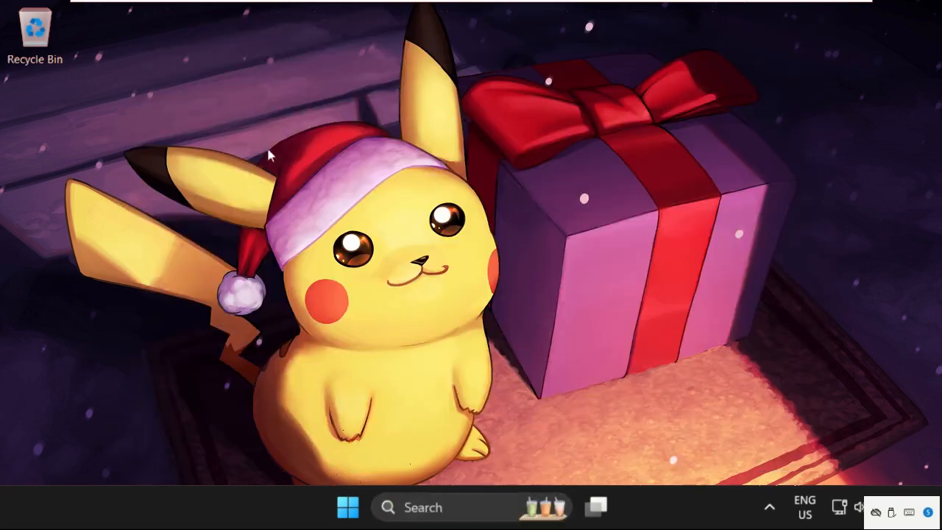
- Go to the System32 folder inside Windows on the C: drive
{"action": "scroll", "coordinate": [204, 364], "scroll_direction": "down", "scroll_amount": 2}
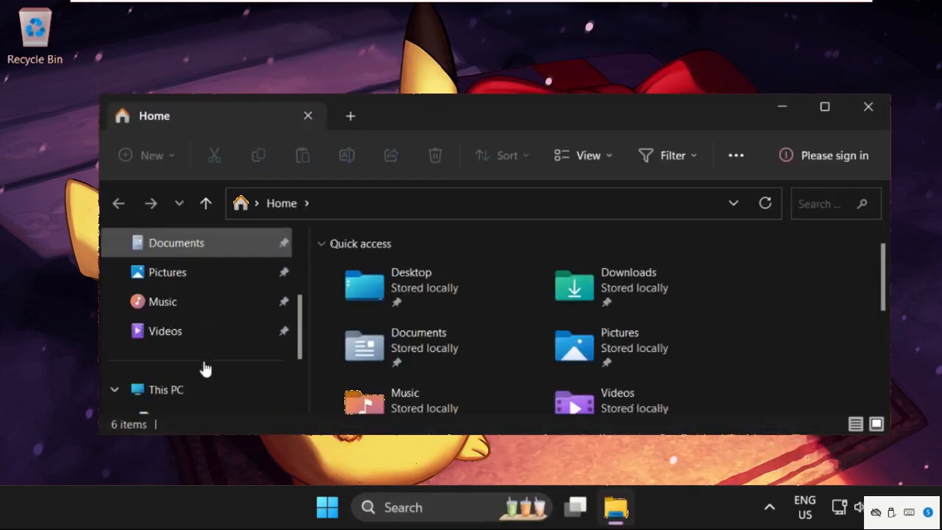
{"action": "left_click", "coordinate": [154, 389]}
{"action": "double_click", "coordinate": [427, 277]}
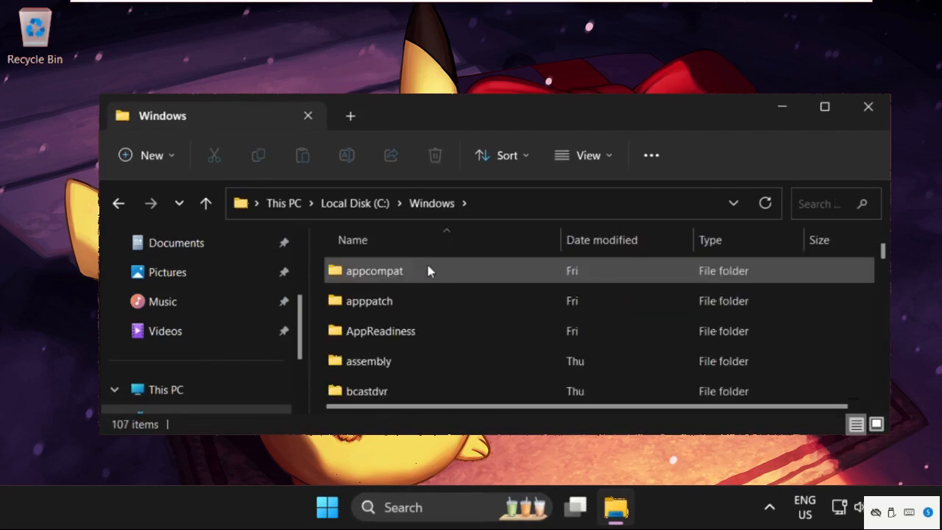
{"action": "key", "text": "s"}
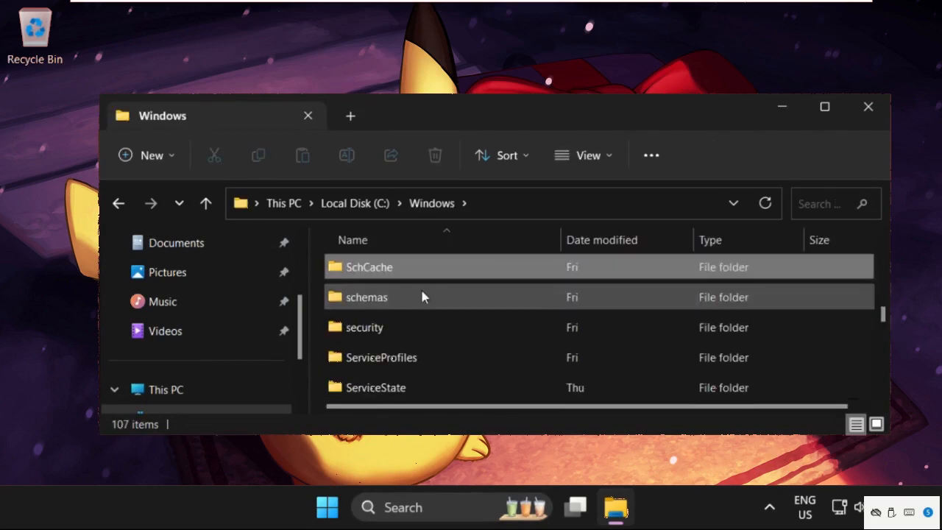
{"action": "scroll", "coordinate": [420, 333], "scroll_direction": "down", "scroll_amount": 3}
{"action": "scroll", "coordinate": [420, 336], "scroll_direction": "down", "scroll_amount": 2}
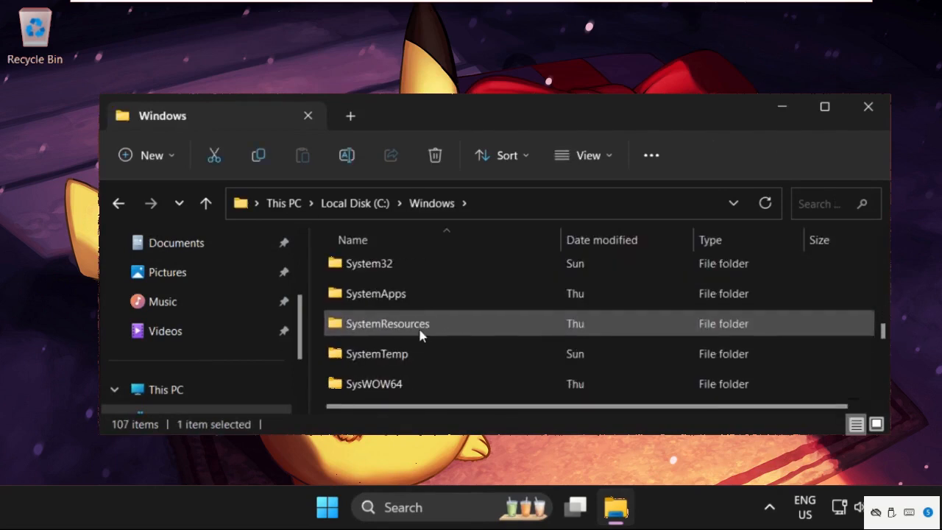
{"action": "double_click", "coordinate": [415, 267]}
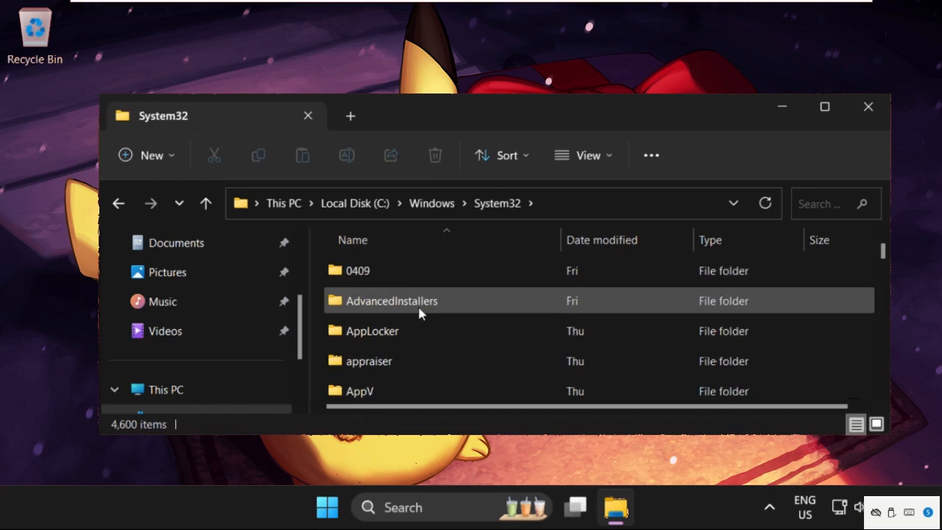
- Rename the GameBarPresenceWriter application to GameBarPresenceWriterABC with administrator permission, and close the folder window
{"action": "type", "text": "gamec"}
{"action": "left_click", "coordinate": [417, 304]}
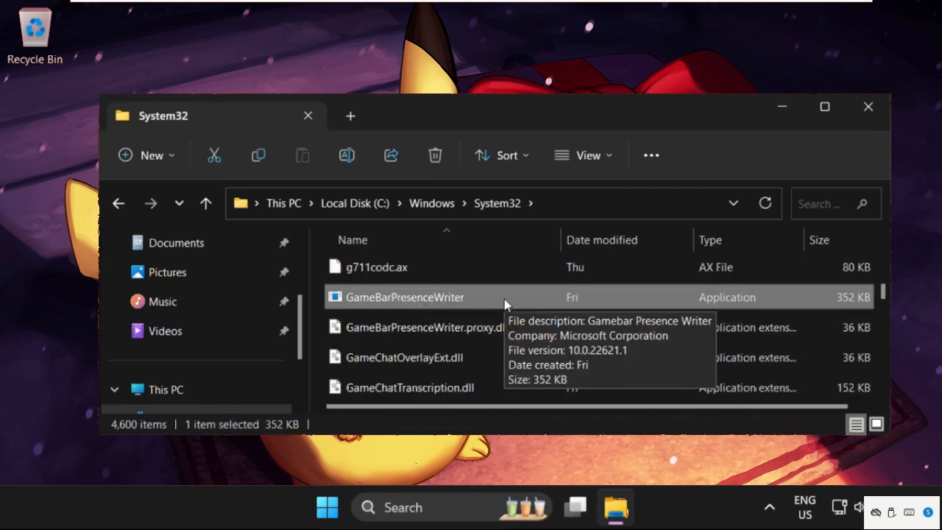
{"action": "right_click", "coordinate": [477, 302]}
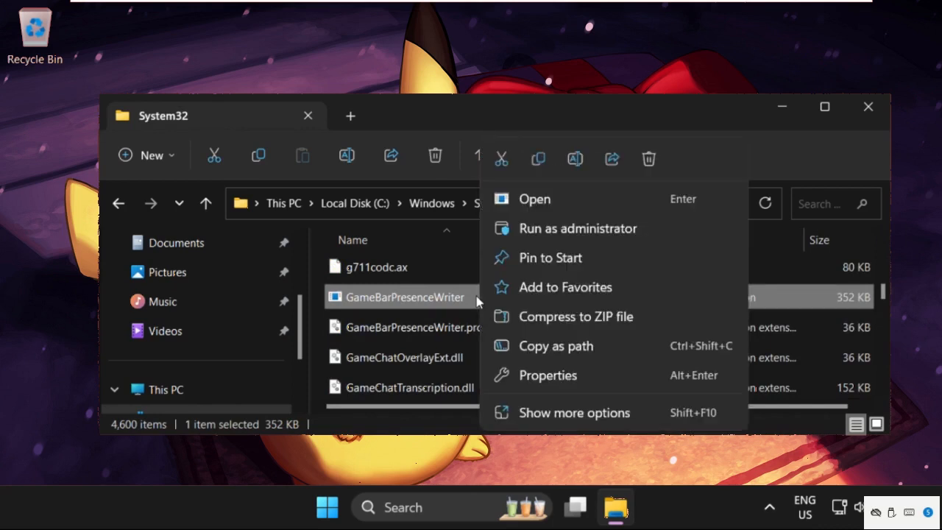
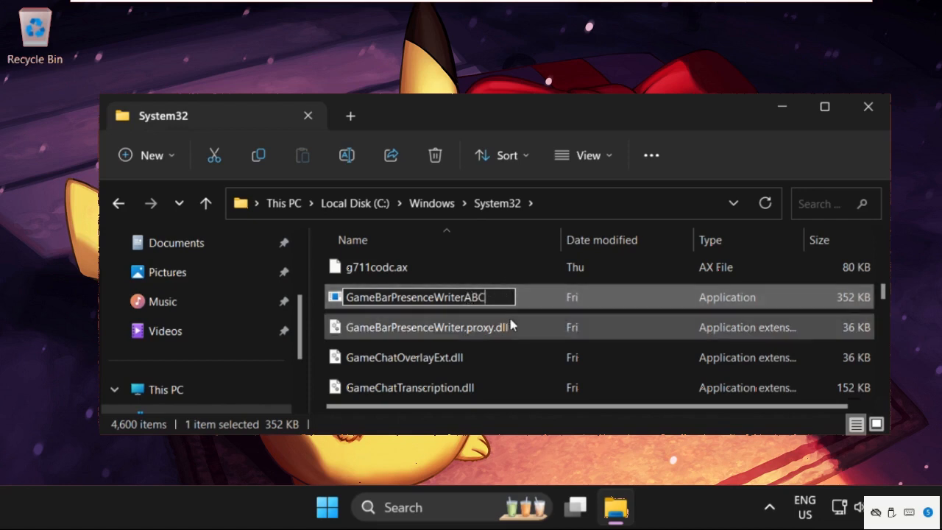
{"action": "left_click", "coordinate": [546, 296]}
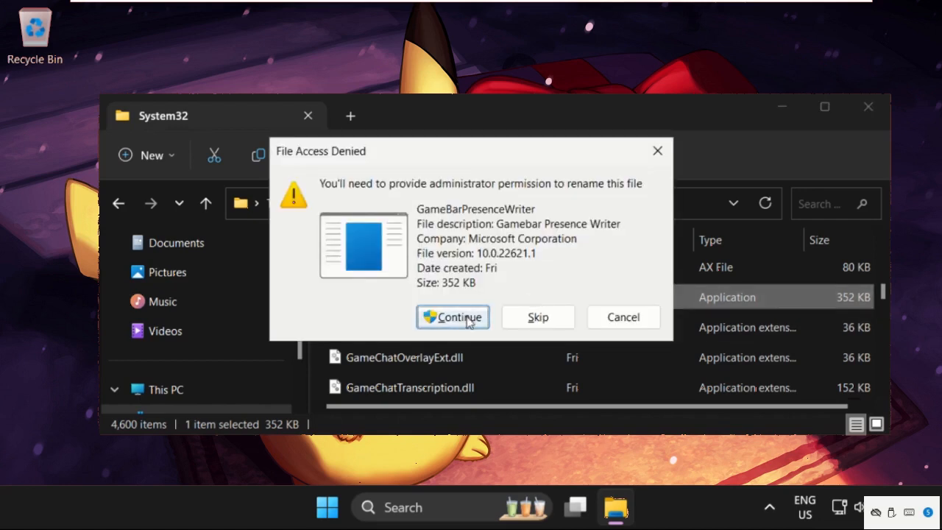
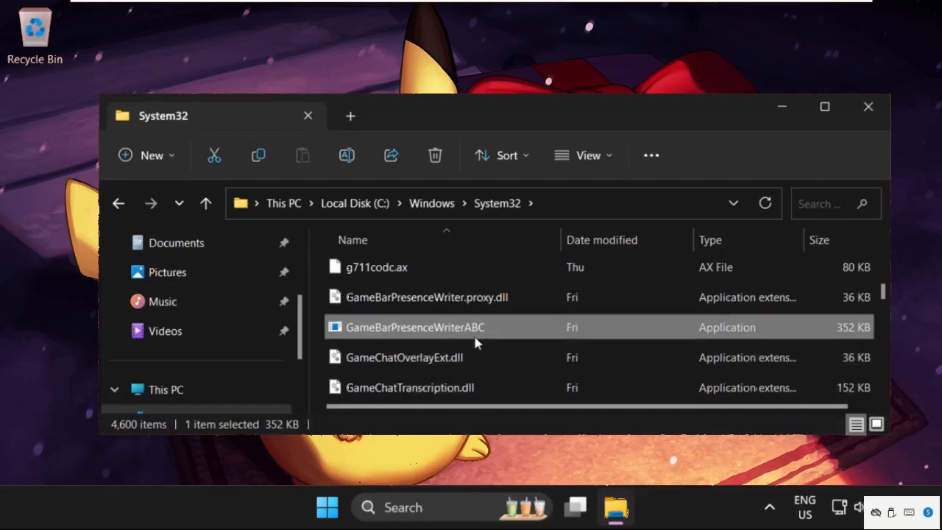
{"action": "left_click", "coordinate": [868, 107]}
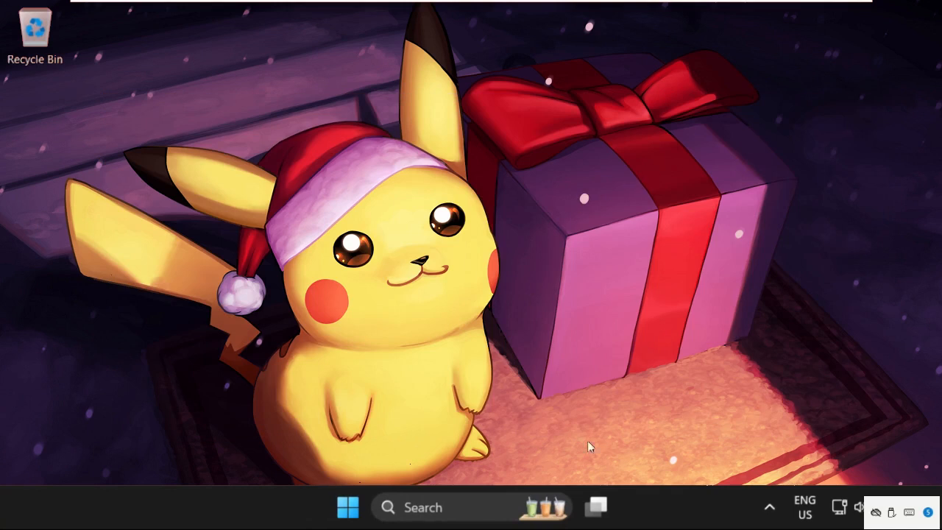
- Switch to Task Manager and start creating a new task
{"action": "right_click", "coordinate": [665, 513]}
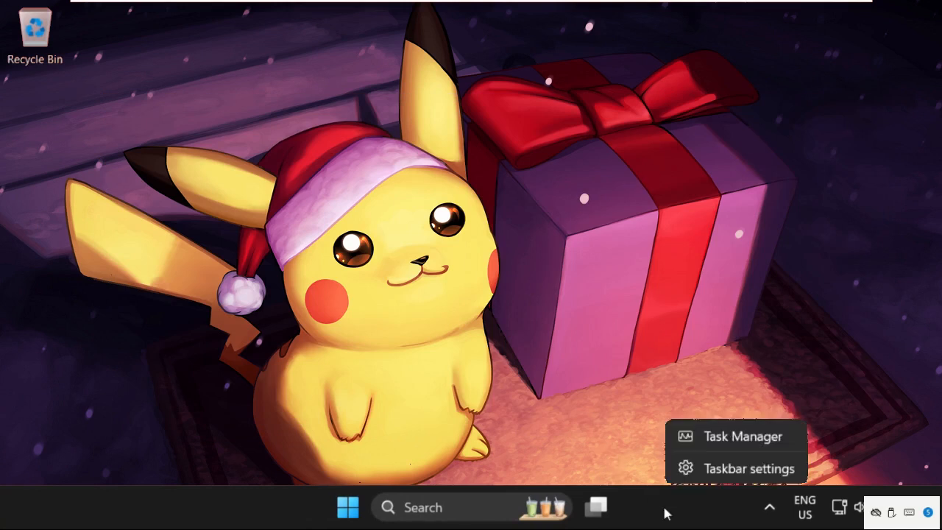
{"action": "left_click", "coordinate": [721, 437]}
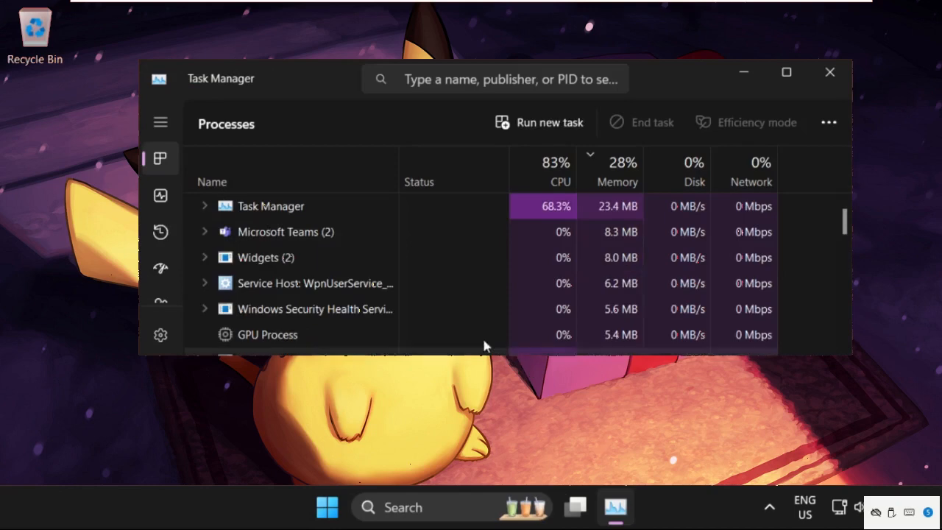
{"action": "left_click", "coordinate": [563, 125]}
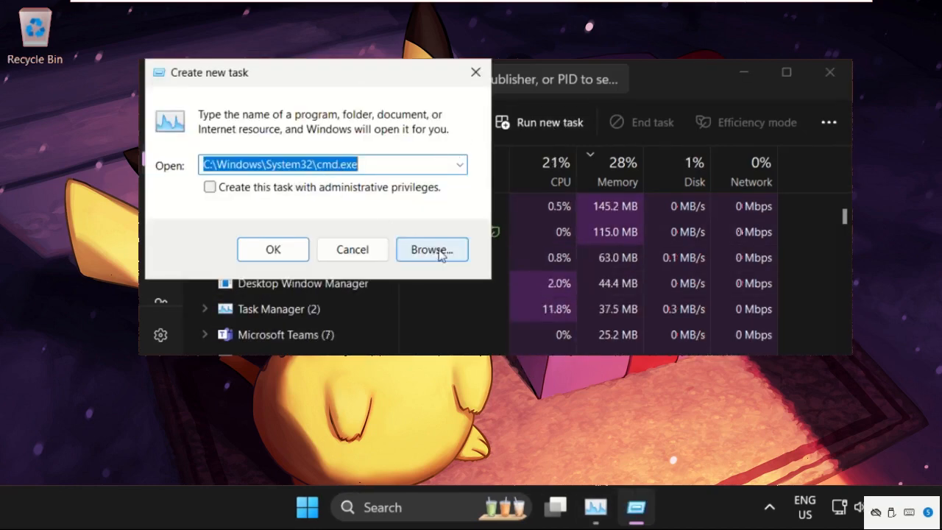
- Browse for the new task's program, going through This PC and the C: drive to the Windows\System32 folder
{"action": "left_click", "coordinate": [416, 250]}
{"action": "scroll", "coordinate": [210, 270], "scroll_direction": "down", "scroll_amount": 2}
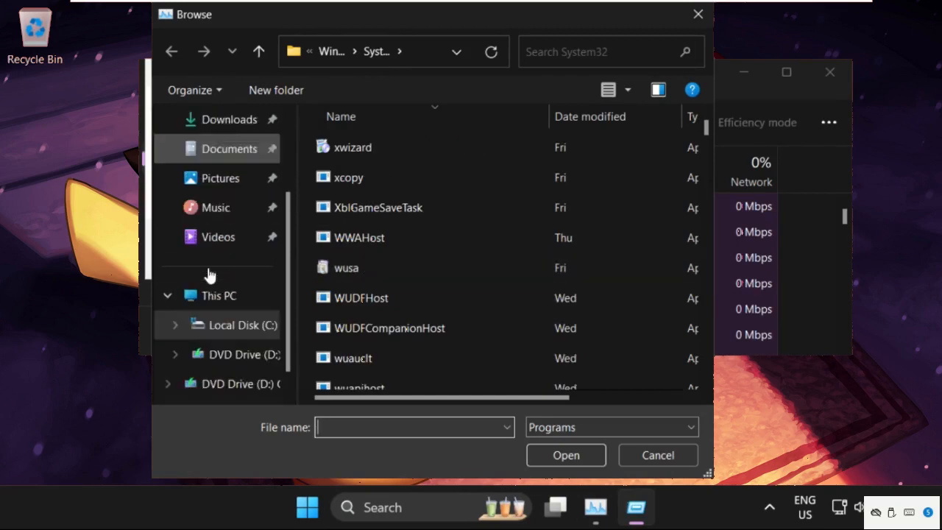
{"action": "left_click", "coordinate": [230, 298]}
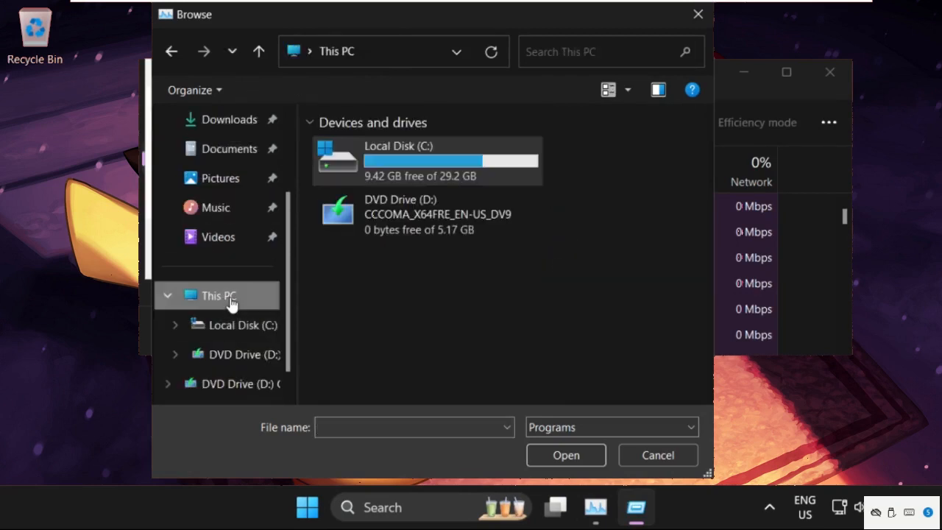
{"action": "double_click", "coordinate": [398, 166]}
{"action": "scroll", "coordinate": [399, 221], "scroll_direction": "down", "scroll_amount": 1}
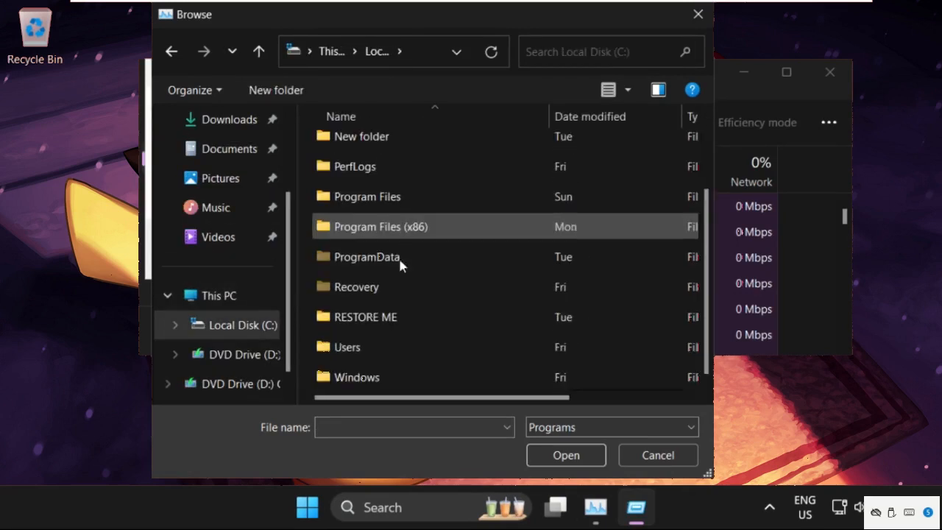
{"action": "double_click", "coordinate": [381, 378]}
{"action": "scroll", "coordinate": [379, 382], "scroll_direction": "down", "scroll_amount": 5}
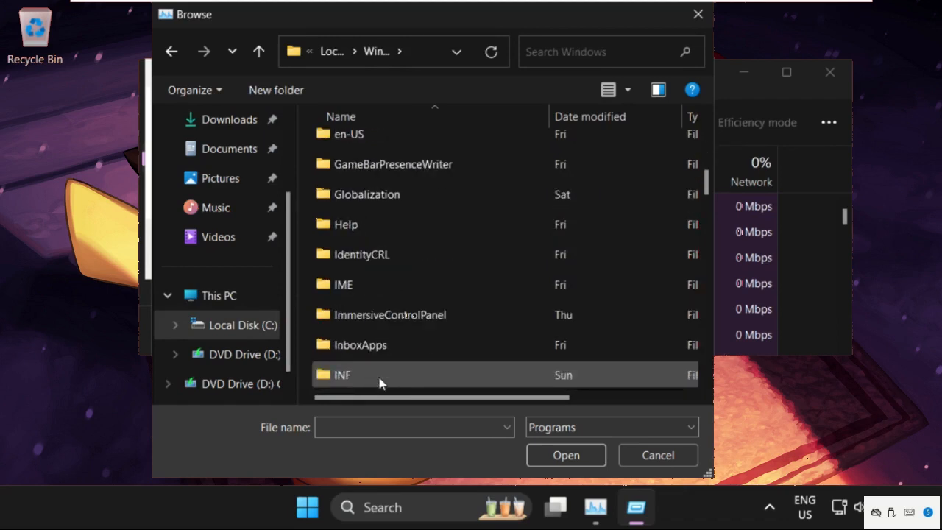
{"action": "scroll", "coordinate": [388, 322], "scroll_direction": "down", "scroll_amount": 10}
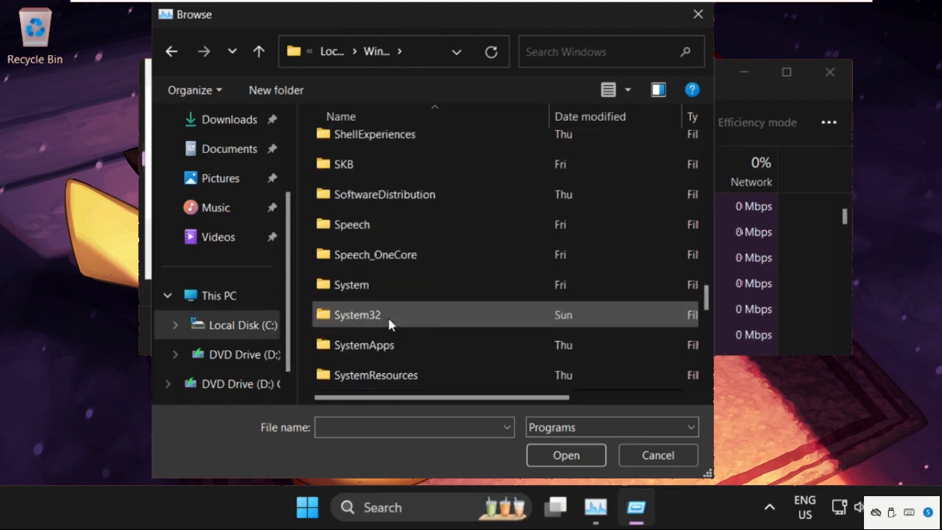
{"action": "scroll", "coordinate": [388, 324], "scroll_direction": "down", "scroll_amount": 2}
{"action": "scroll", "coordinate": [387, 326], "scroll_direction": "up", "scroll_amount": 2}
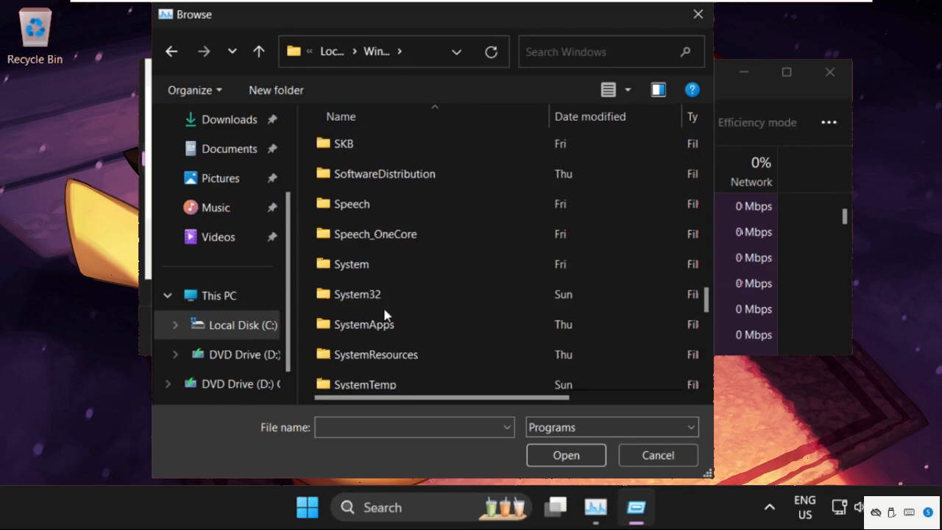
{"action": "double_click", "coordinate": [405, 298]}
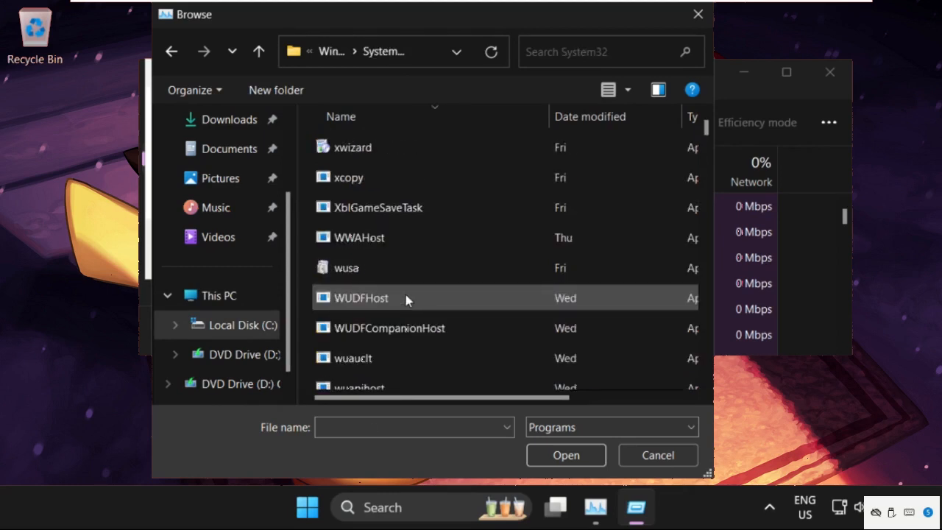
- Choose the cmd program from System32 and run it as a new task with administrative privileges
{"action": "left_click", "coordinate": [407, 298]}
{"action": "key", "text": "c"}
{"action": "scroll", "coordinate": [406, 300], "scroll_direction": "down", "scroll_amount": 10}
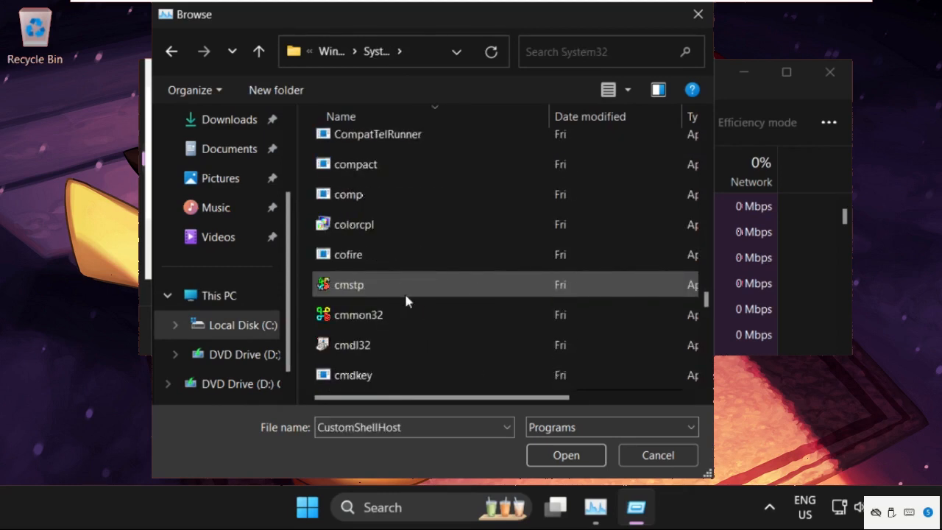
{"action": "scroll", "coordinate": [403, 291], "scroll_direction": "down", "scroll_amount": 1}
{"action": "left_click", "coordinate": [391, 228]}
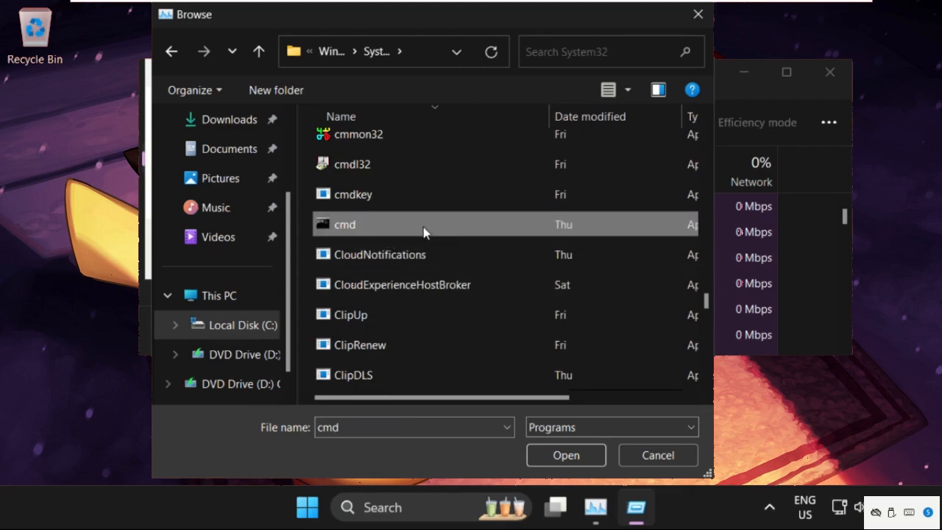
{"action": "left_click", "coordinate": [555, 452]}
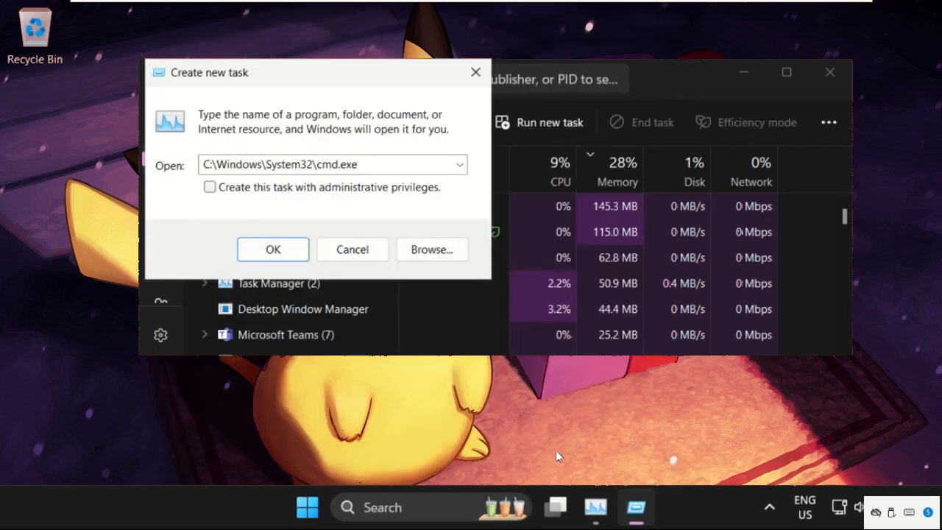
{"action": "left_click", "coordinate": [353, 190]}
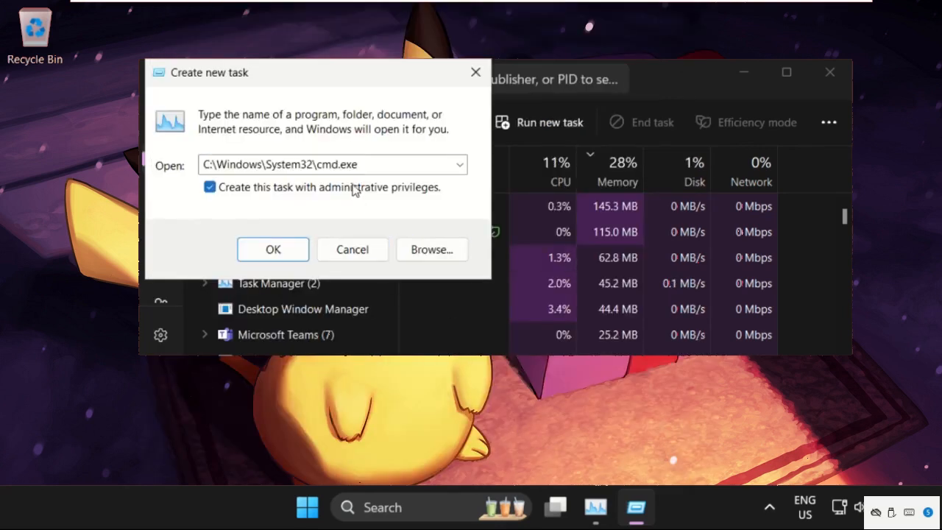
{"action": "left_click", "coordinate": [289, 250]}
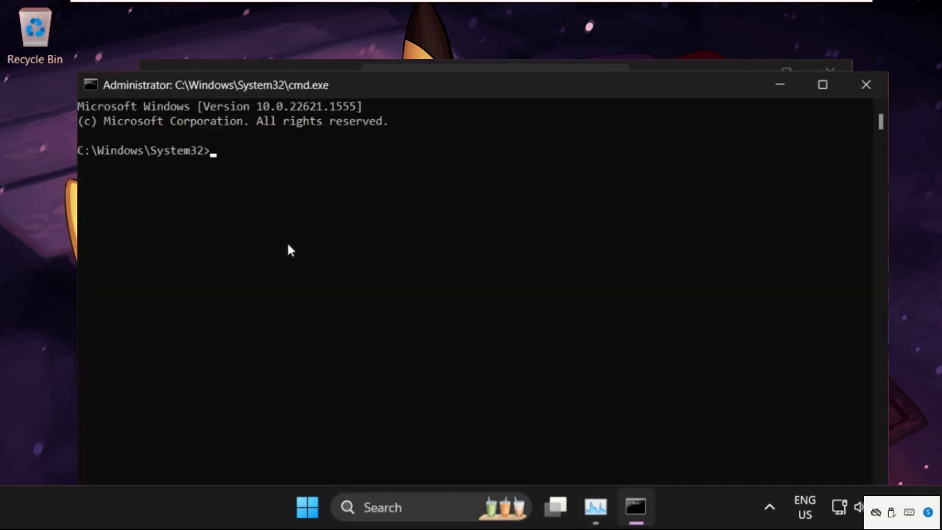
- Close Task Manager, then shrink the Command Prompt window and move it higher on the desktop
{"action": "left_click", "coordinate": [830, 68]}
{"action": "left_click_drag", "start_coordinate": [75, 73], "coordinate": [165, 297]}
{"action": "left_click_drag", "start_coordinate": [431, 310], "coordinate": [428, 120]}
- Run the command sfc /scanfile=c:\windows\system32\ieframe.dll in the Command Prompt
{"action": "type", "text": "sfc"}
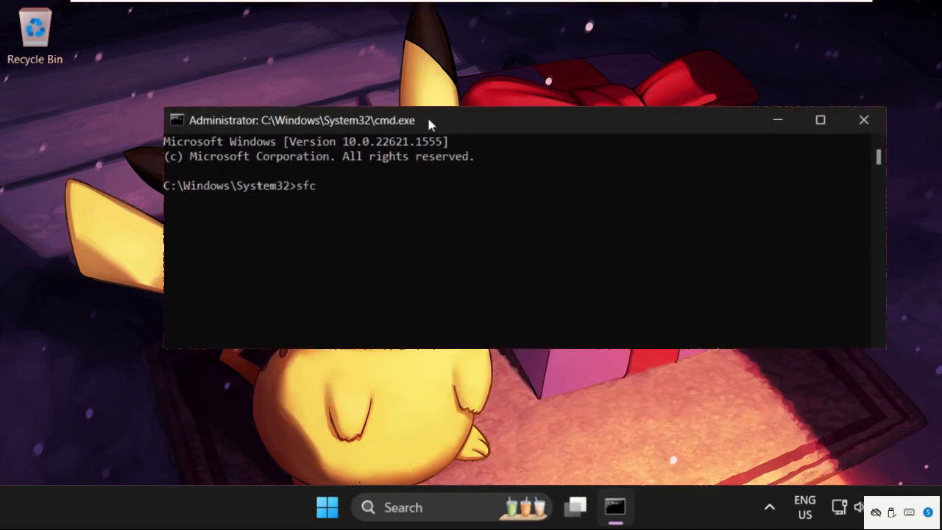
{"action": "type", "text": " /scanfile=c"}
{"action": "type", "text": ":\\wind"}
{"action": "type", "text": "ows"}
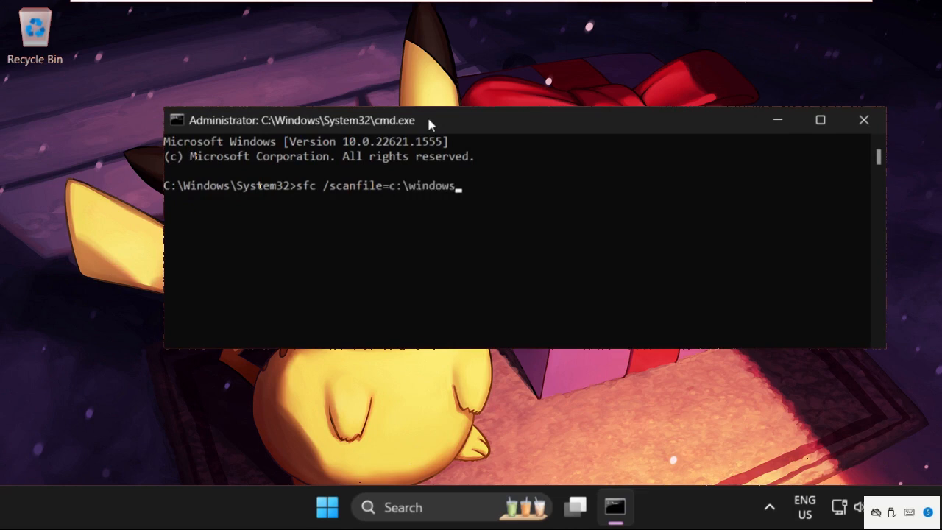
{"action": "type", "text": "\\system32\\ieframe.dll"}
{"action": "key", "text": "Return"}
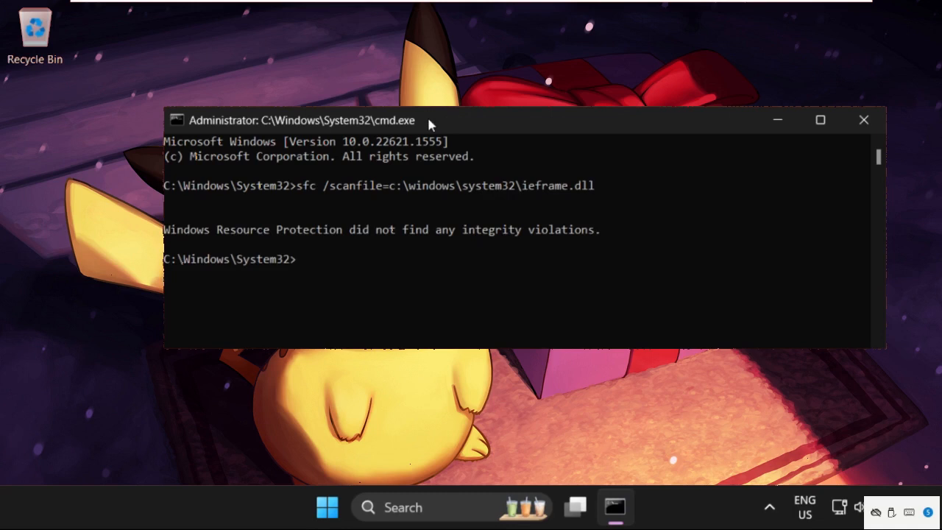
- Run sfc /verifyfile=c:\windows\system32\ieframe.dll, and end the Command Prompt session with exit
{"action": "type", "text": "sfc /verifyfile=c:"}
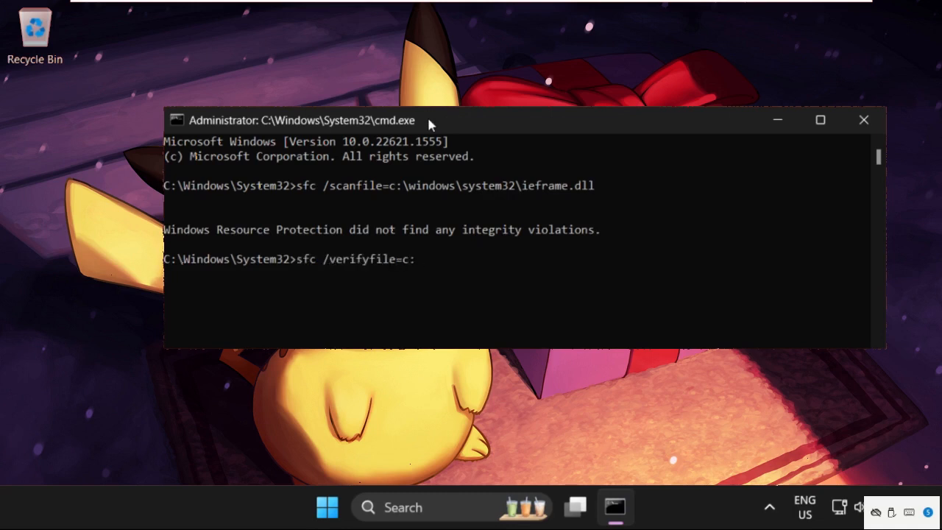
{"action": "type", "text": "\\windows\\system32\\ieframe.dll"}
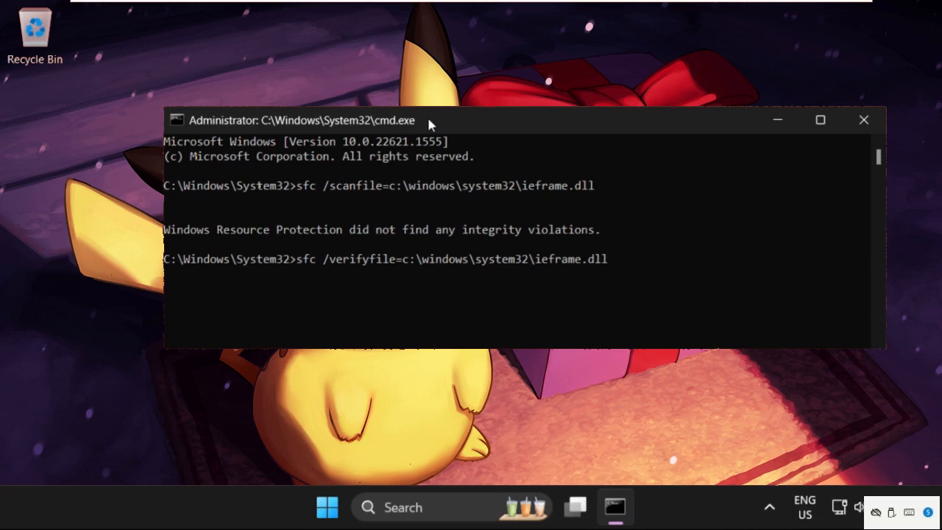
{"action": "key", "text": "Return"}
{"action": "type", "text": "exit"}
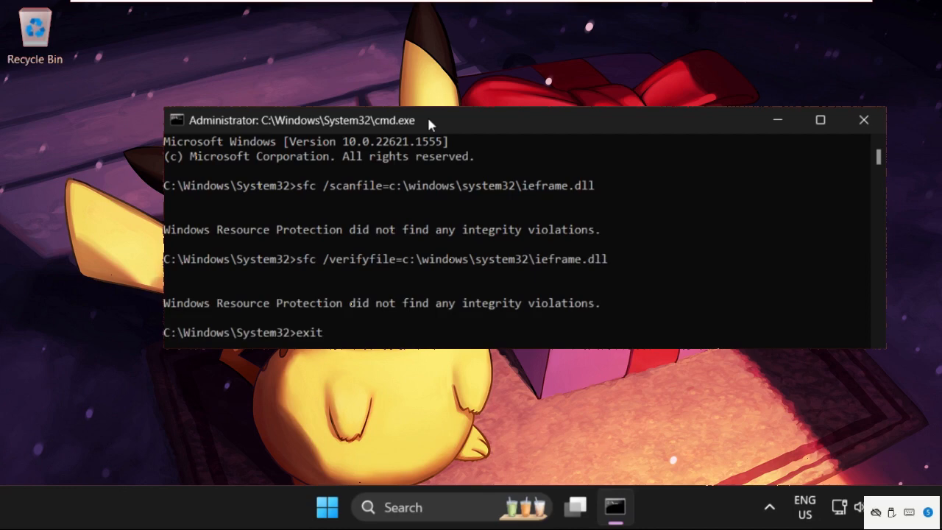
{"action": "key", "text": "Return"}
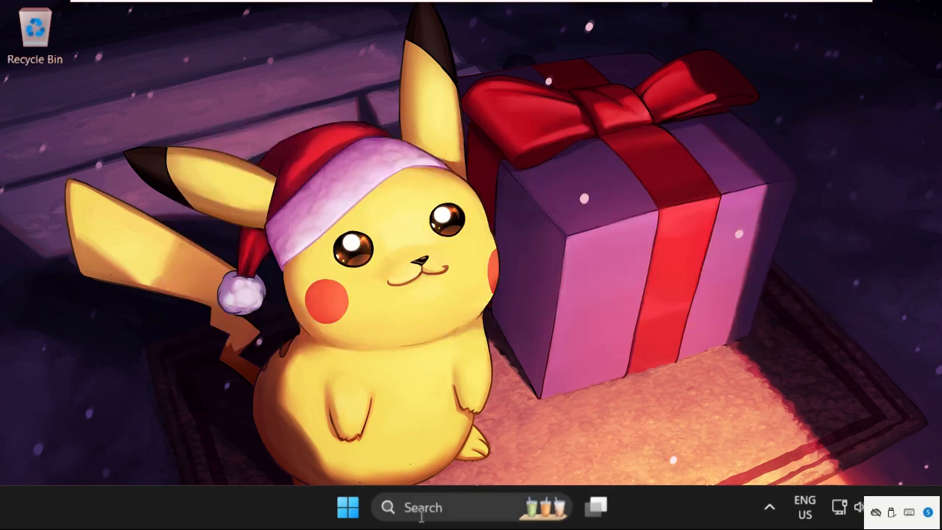
- Search Windows for "run", launch the Run dialog and use it to open temp
{"action": "left_click", "coordinate": [423, 513]}
{"action": "type", "text": "run"}
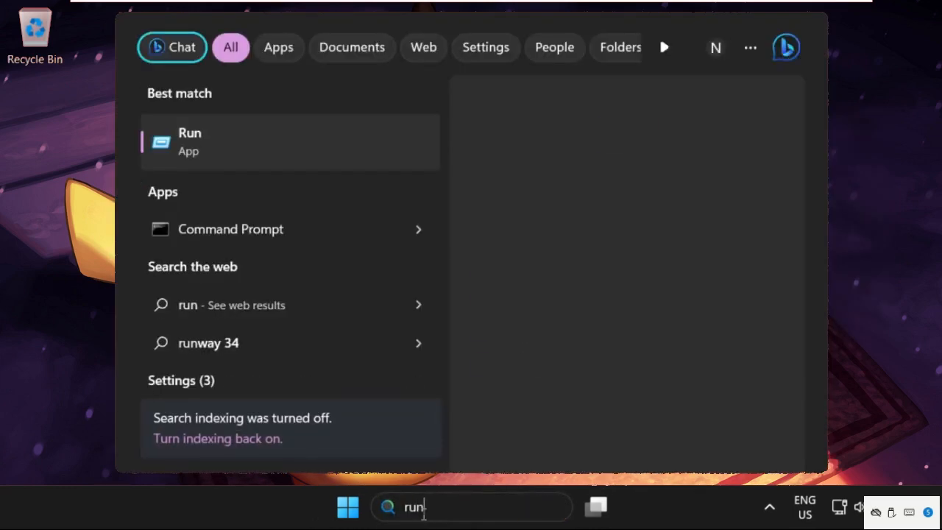
{"action": "left_click", "coordinate": [295, 145]}
{"action": "left_click_drag", "start_coordinate": [249, 302], "coordinate": [508, 137]}
{"action": "key", "text": "BackSpace"}
{"action": "type", "text": "temp"}
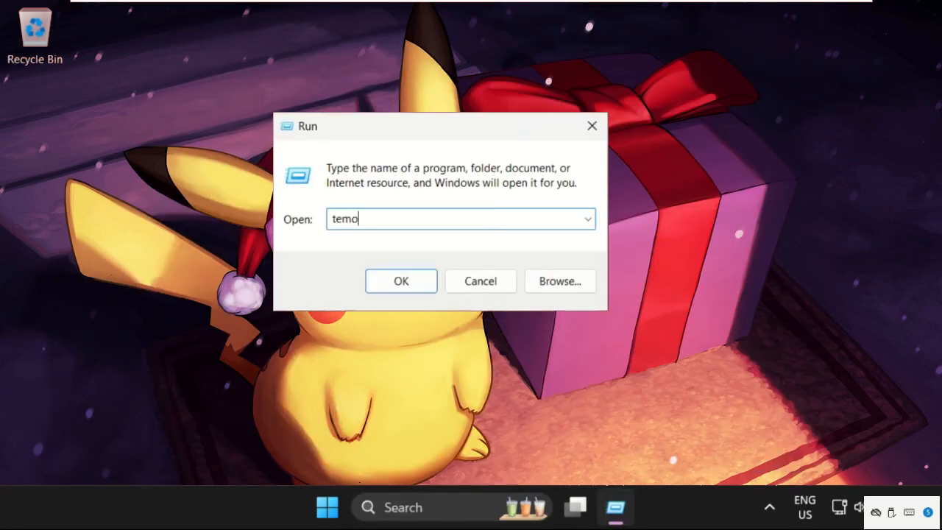
{"action": "left_click", "coordinate": [418, 278]}
- Delete all files and folders in the Windows Temp folder, and close the folder window
{"action": "left_click_drag", "start_coordinate": [430, 389], "coordinate": [412, 263]}
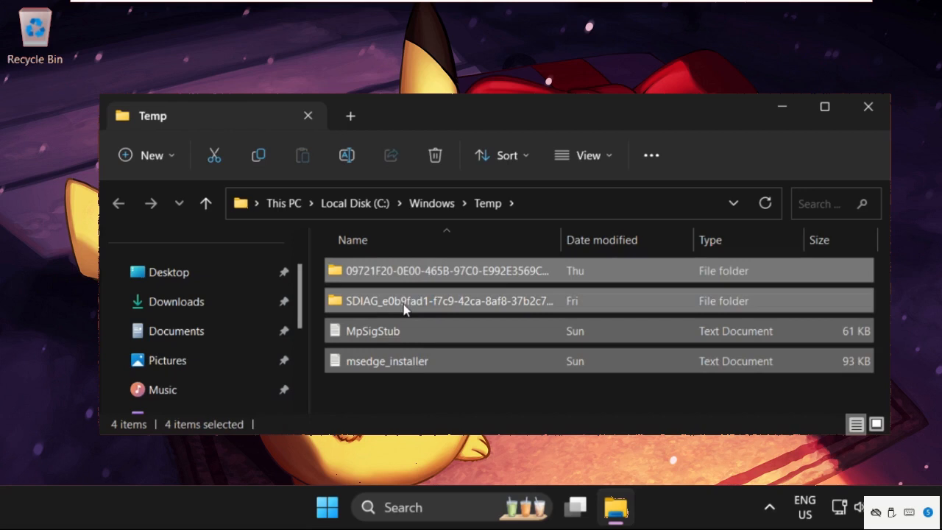
{"action": "right_click", "coordinate": [403, 304]}
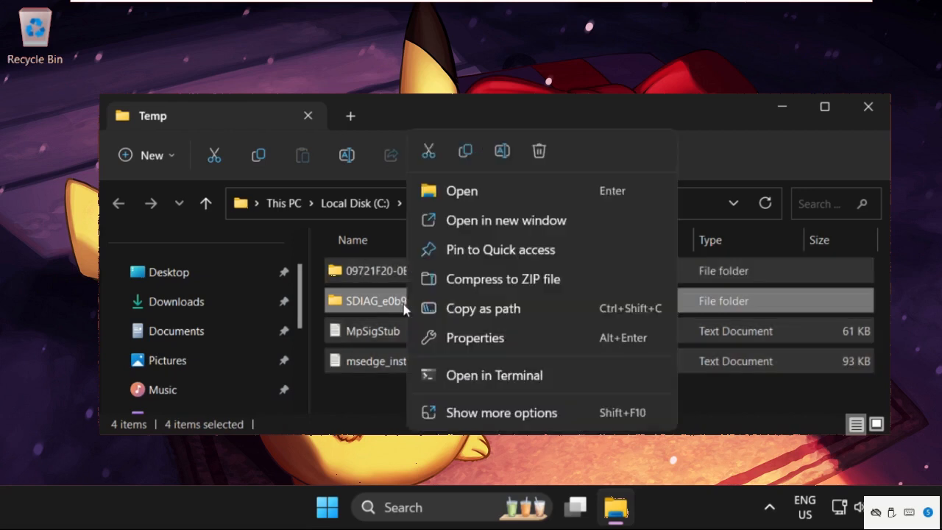
{"action": "left_click", "coordinate": [538, 150]}
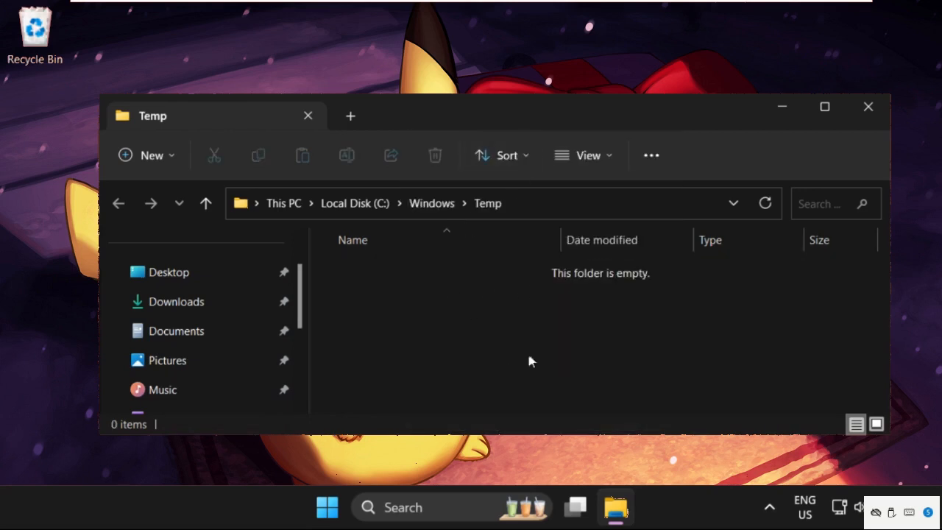
{"action": "left_click", "coordinate": [866, 112]}
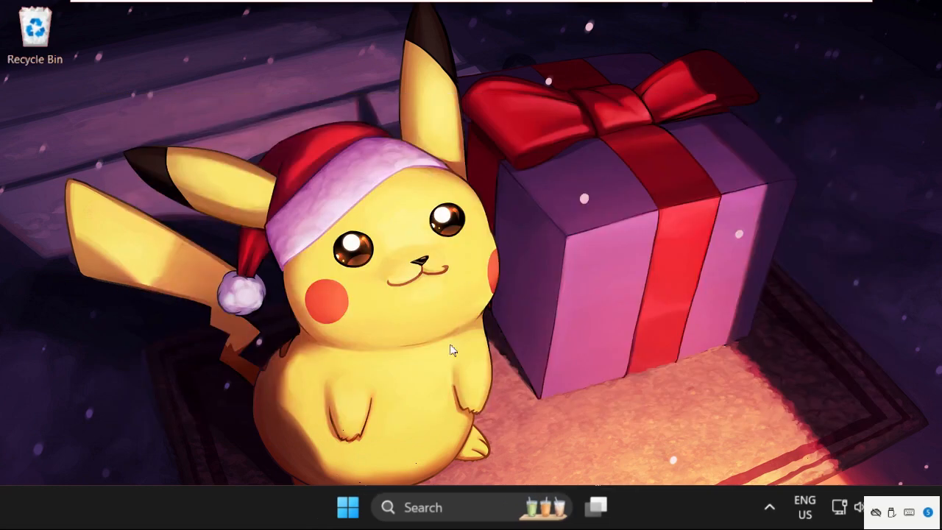
- Bring up the Run dialog again and open %temp% with it
{"action": "right_click", "coordinate": [267, 509]}
{"action": "left_click", "coordinate": [349, 507]}
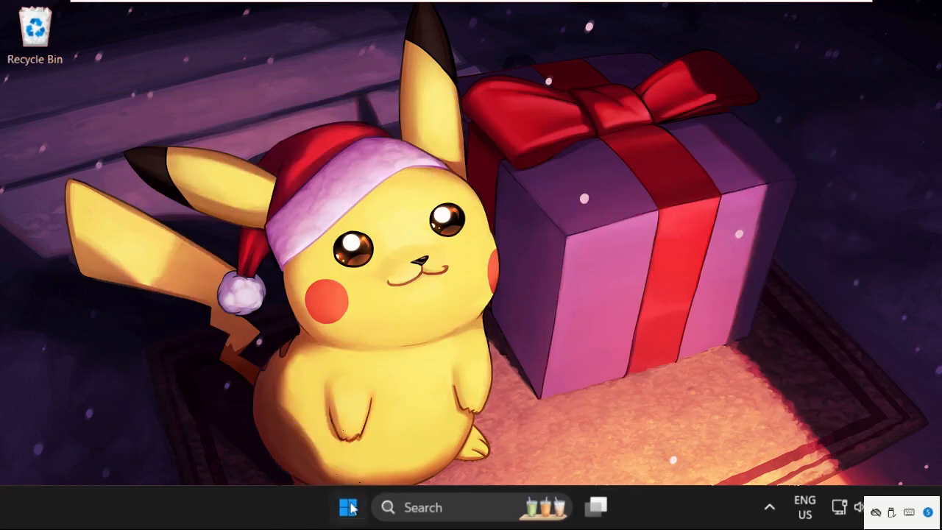
{"action": "right_click", "coordinate": [348, 507]}
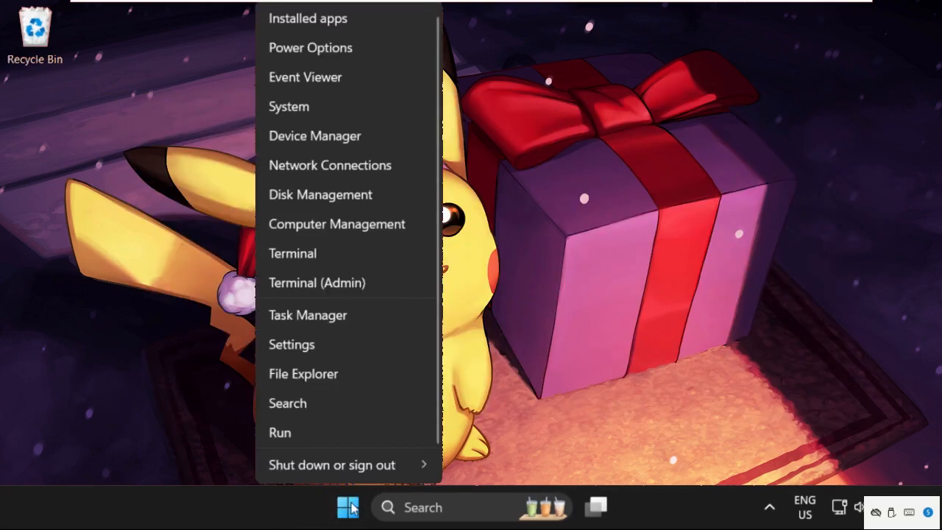
{"action": "left_click", "coordinate": [321, 434]}
{"action": "left_click_drag", "start_coordinate": [203, 308], "coordinate": [411, 207]}
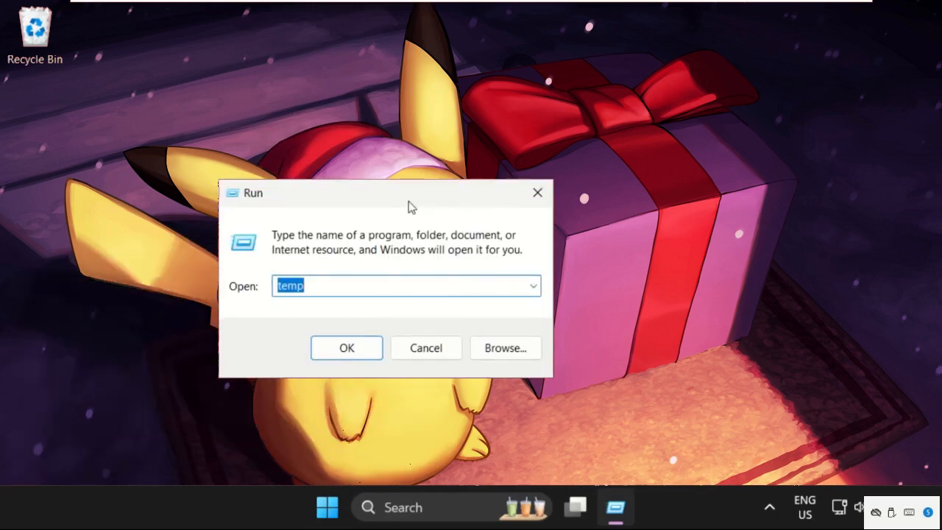
{"action": "key", "text": "BackSpace"}
{"action": "type", "text": "%temp%"}
{"action": "left_click", "coordinate": [349, 346]}
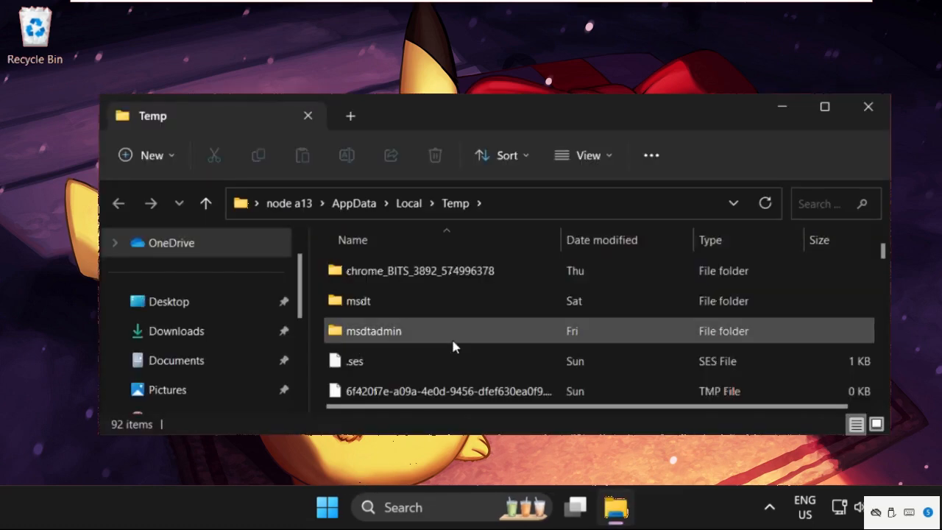
- Delete everything in the user's Temp folder, granting administrator permission and skipping all files in use, and close the maximized window
{"action": "left_click", "coordinate": [824, 108]}
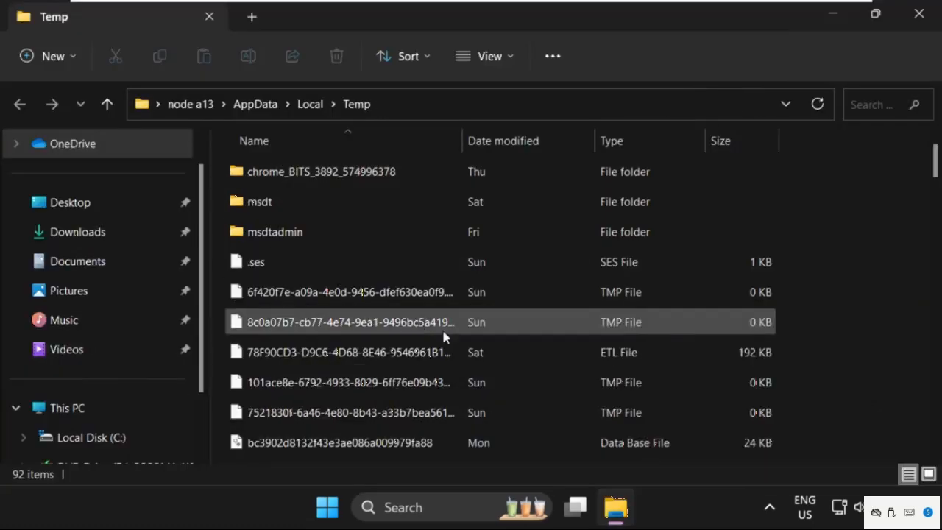
{"action": "key", "text": "ctrl+a"}
{"action": "right_click", "coordinate": [308, 272]}
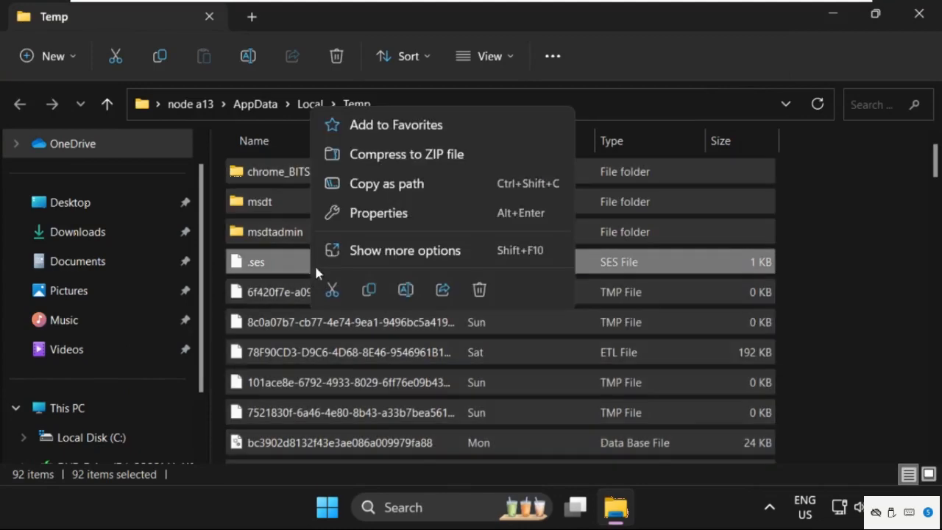
{"action": "left_click", "coordinate": [481, 289]}
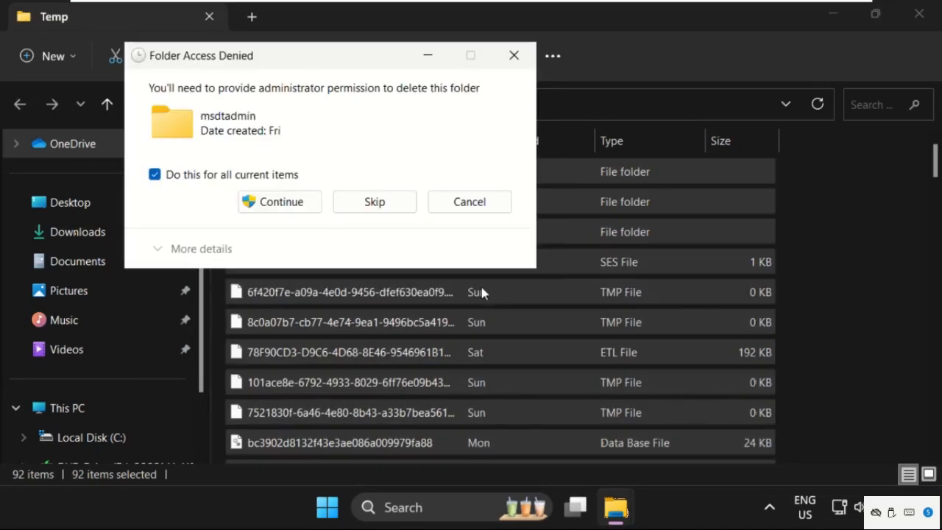
{"action": "left_click", "coordinate": [292, 202]}
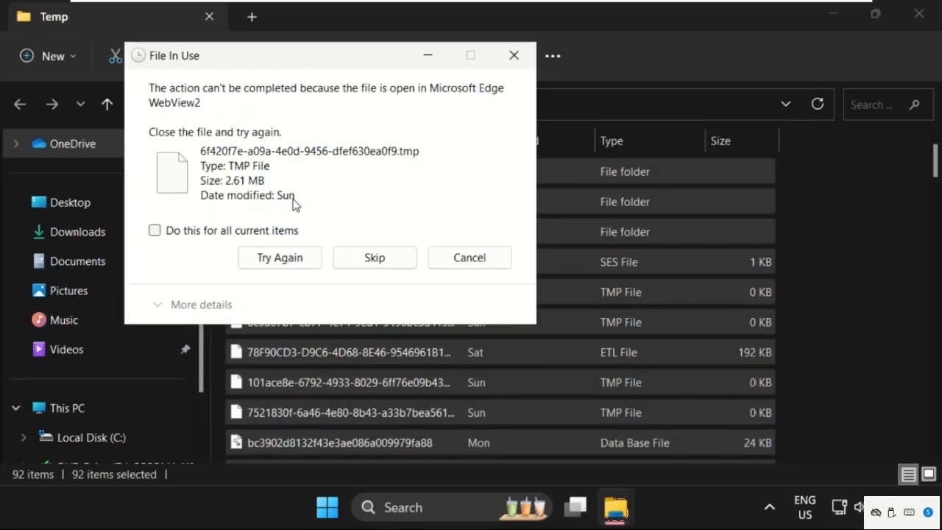
{"action": "left_click", "coordinate": [274, 232]}
{"action": "left_click", "coordinate": [375, 258]}
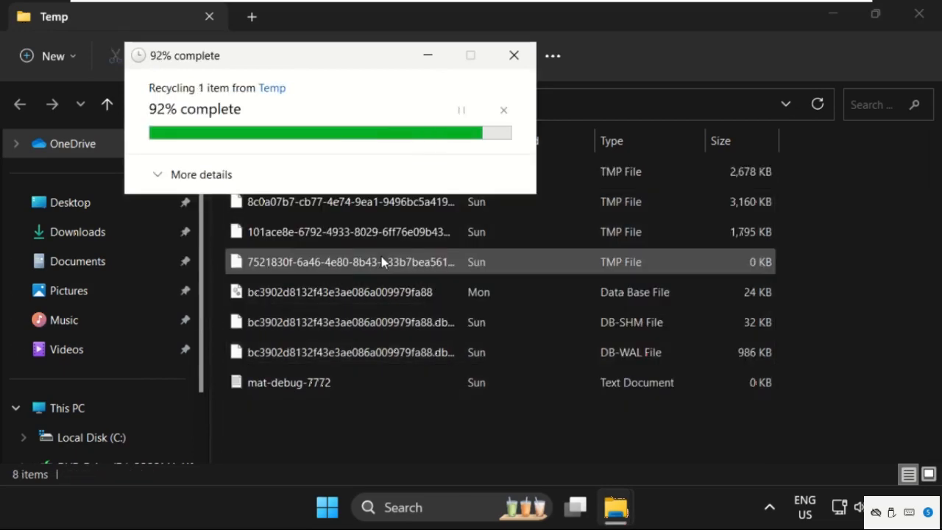
{"action": "left_click", "coordinate": [932, 16]}
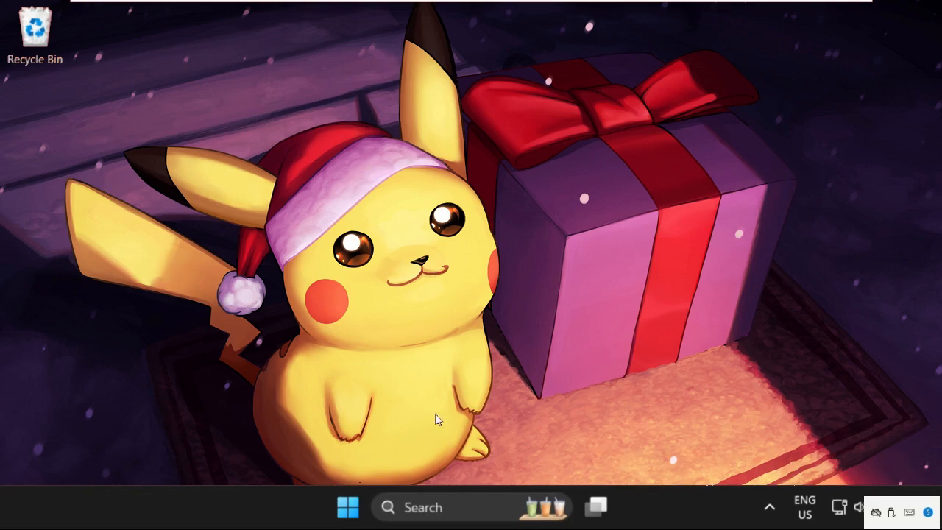
- Launch the Run dialog and use it to open the prefetch folder
{"action": "right_click", "coordinate": [346, 505]}
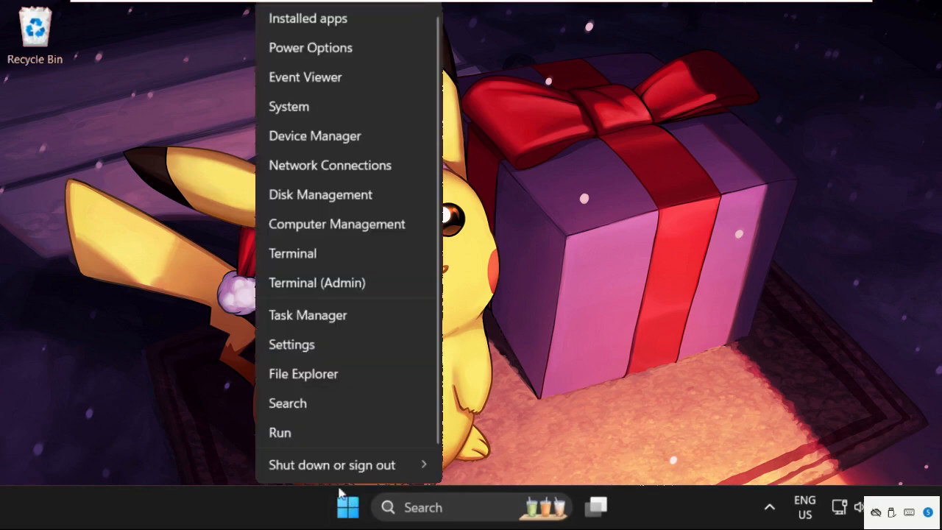
{"action": "left_click", "coordinate": [322, 434]}
{"action": "left_click_drag", "start_coordinate": [207, 305], "coordinate": [472, 175]}
{"action": "key", "text": "BackSpace"}
{"action": "type", "text": "prefetch"}
{"action": "key", "text": "Return"}
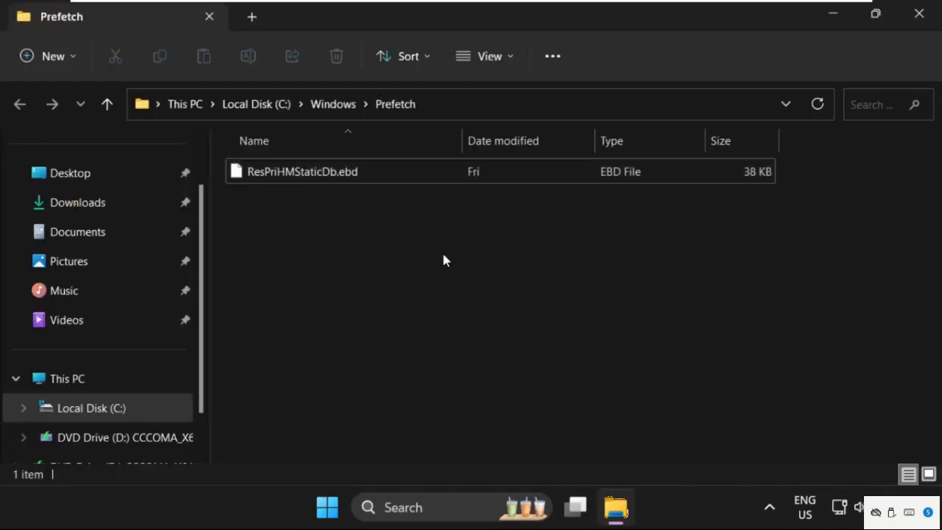
- Delete ResPriHMStaticDb.ebd from the Prefetch folder and close the folder window
{"action": "left_click", "coordinate": [309, 177]}
{"action": "right_click", "coordinate": [307, 178]}
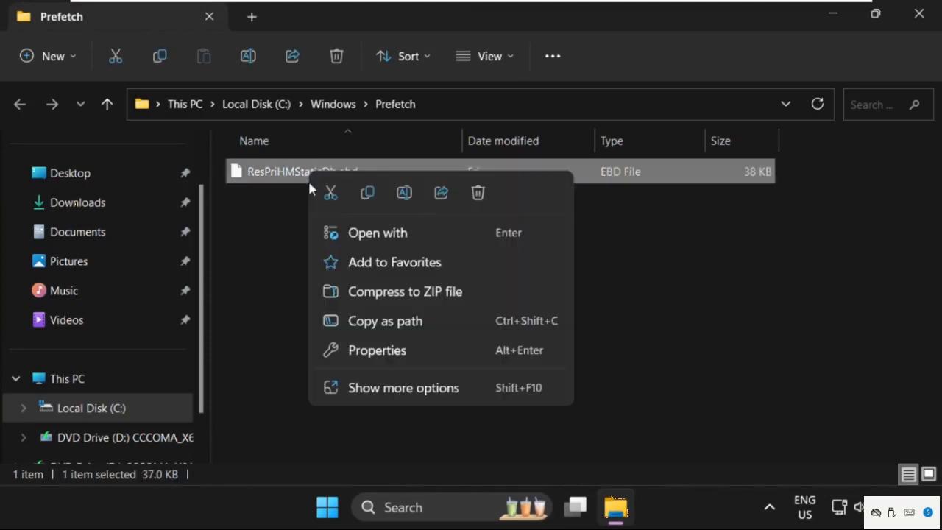
{"action": "left_click", "coordinate": [481, 204]}
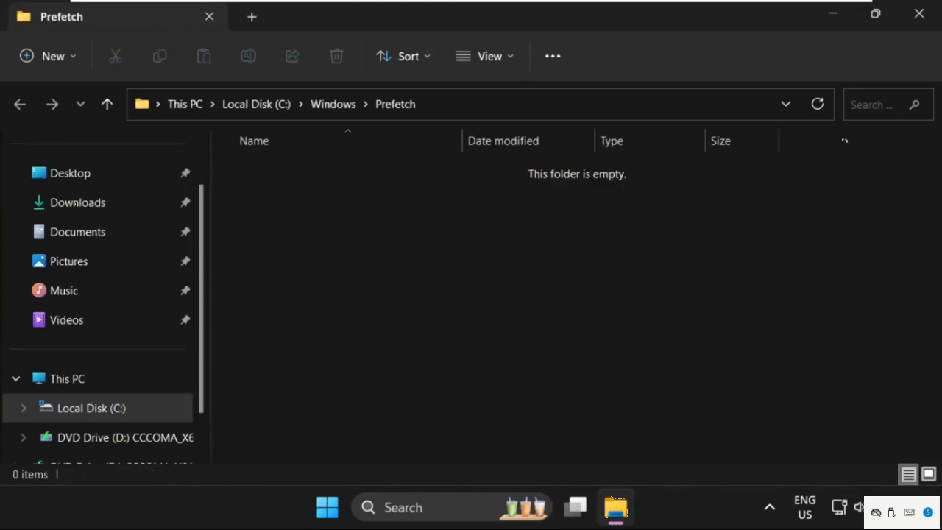
{"action": "left_click", "coordinate": [920, 14]}
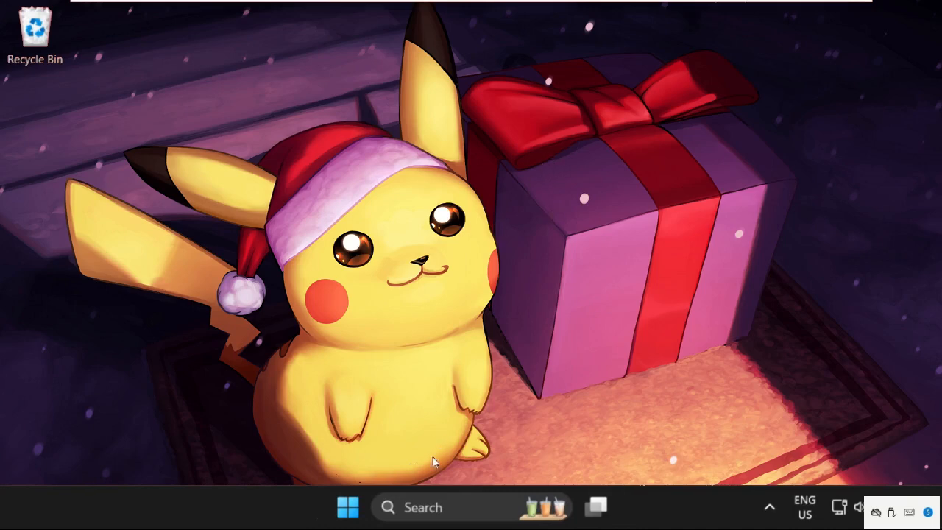
- Search Windows for "control", launch Control Panel and go to Power Options under System and Security
{"action": "left_click", "coordinate": [439, 508]}
{"action": "type", "text": "cont"}
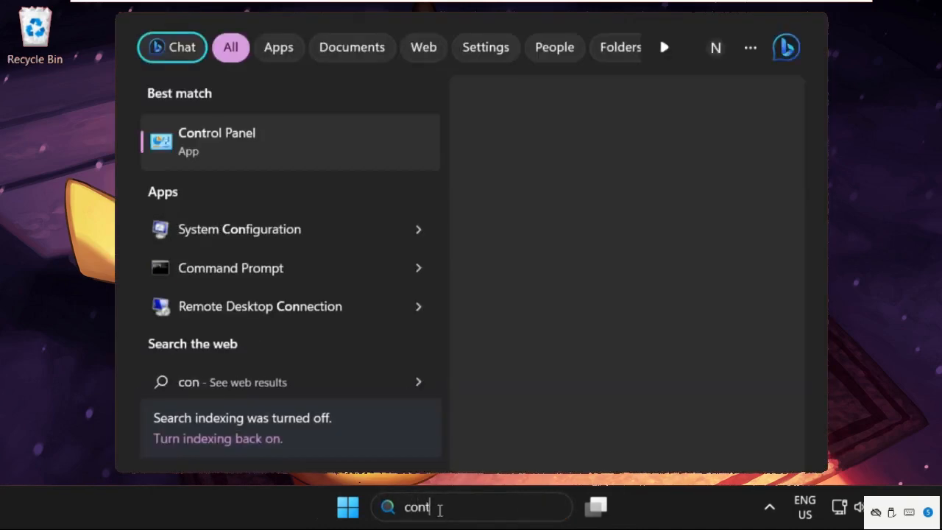
{"action": "type", "text": "rol"}
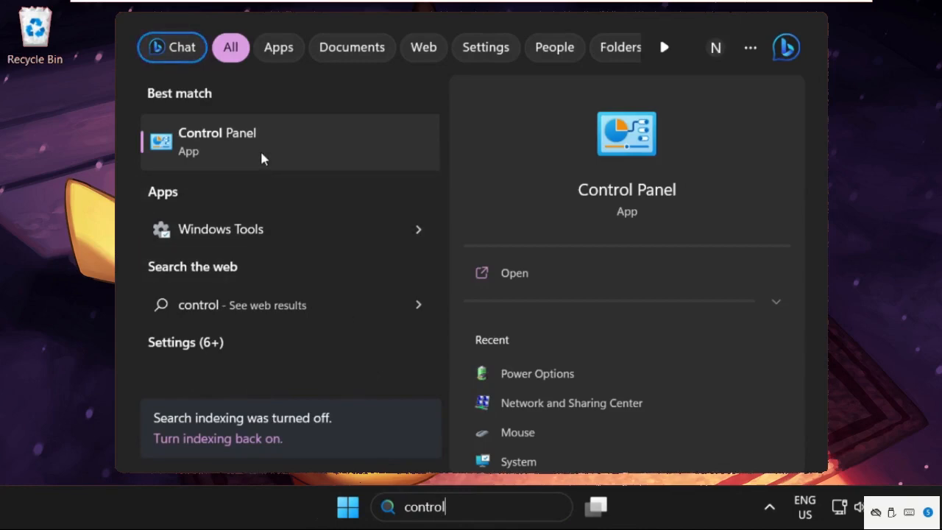
{"action": "left_click", "coordinate": [261, 150]}
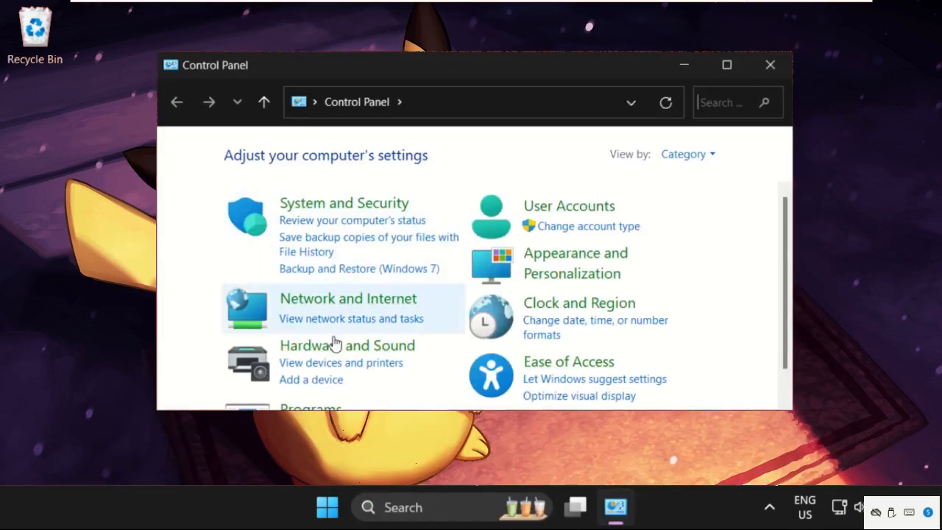
{"action": "left_click", "coordinate": [678, 155]}
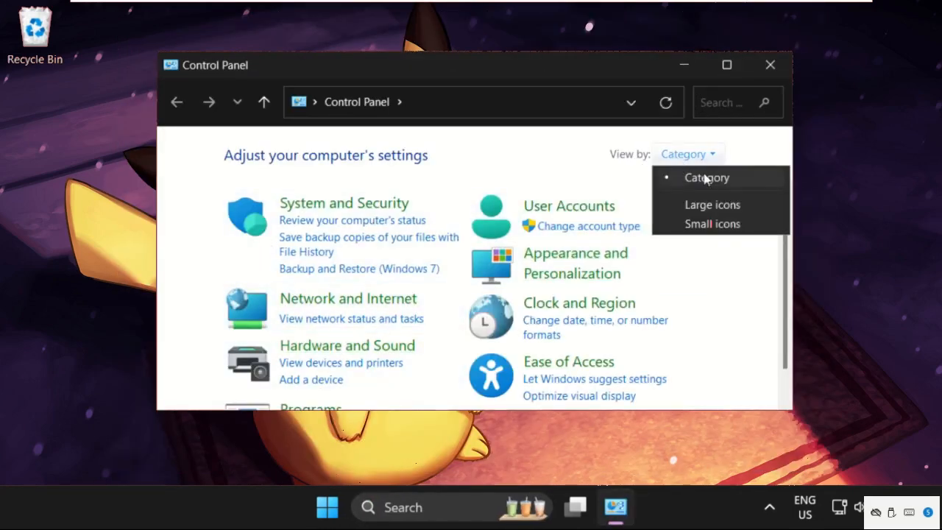
{"action": "left_click", "coordinate": [613, 172]}
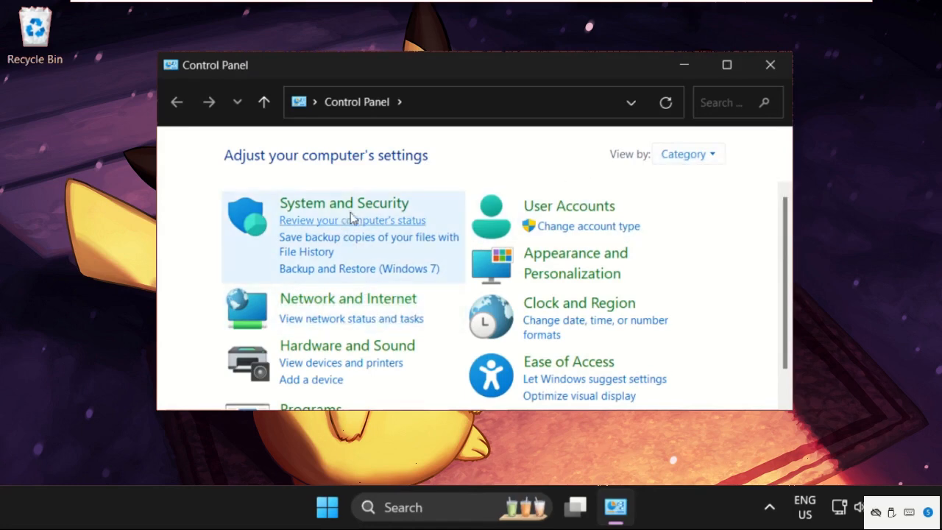
{"action": "left_click", "coordinate": [353, 210]}
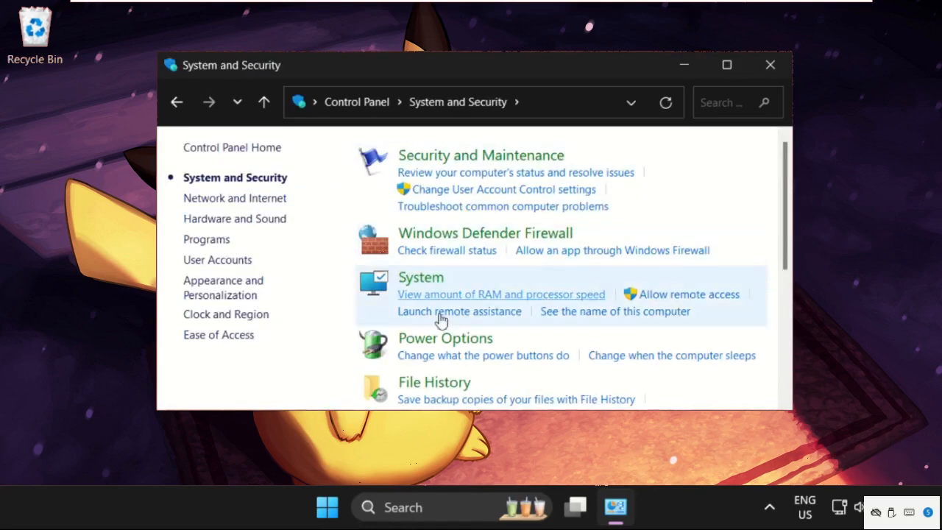
{"action": "scroll", "coordinate": [440, 331], "scroll_direction": "down", "scroll_amount": 1}
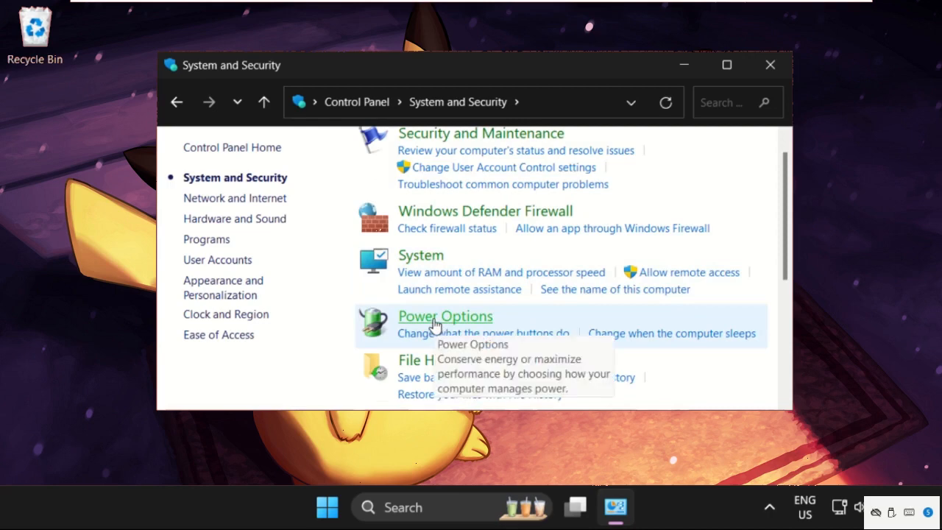
{"action": "left_click", "coordinate": [436, 324]}
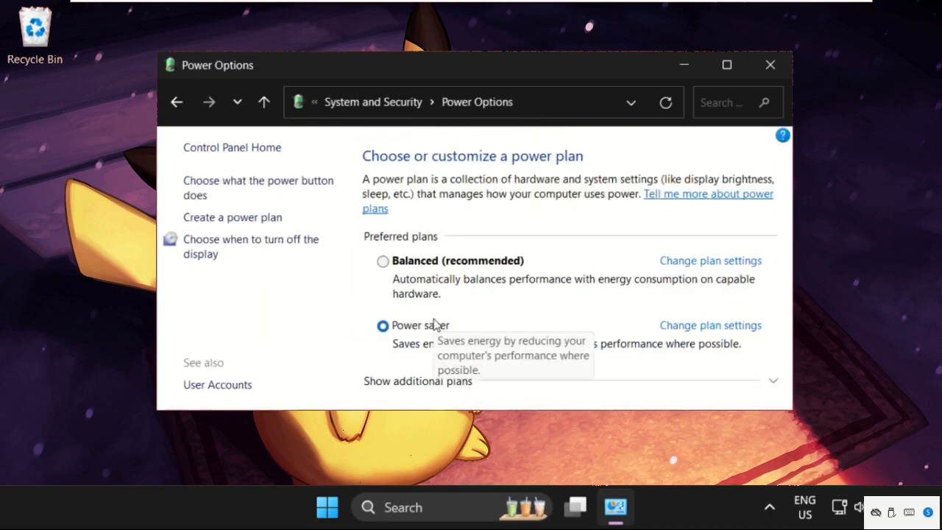
- Create a power plan based on High performance, named "gaming Performance", and close the Power Options window
{"action": "left_click", "coordinate": [237, 221]}
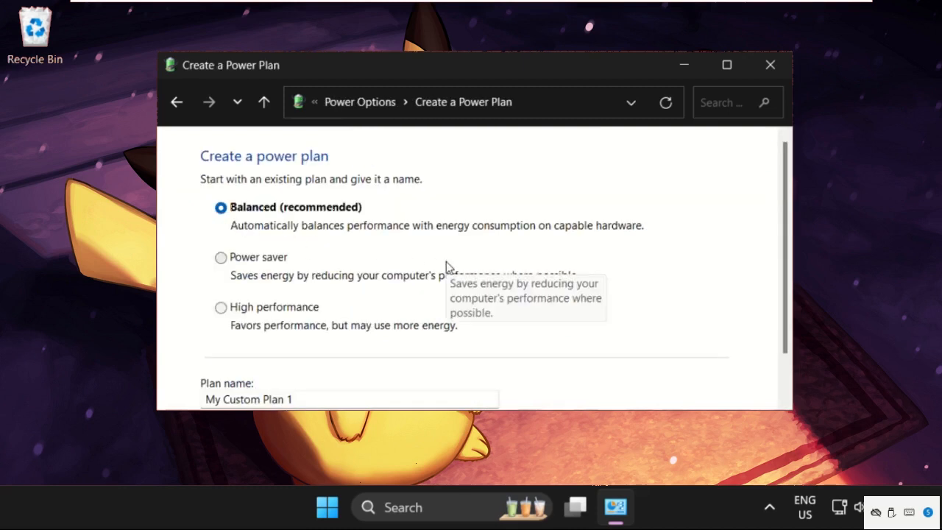
{"action": "scroll", "coordinate": [427, 266], "scroll_direction": "down", "scroll_amount": 1}
{"action": "left_click", "coordinate": [220, 287]}
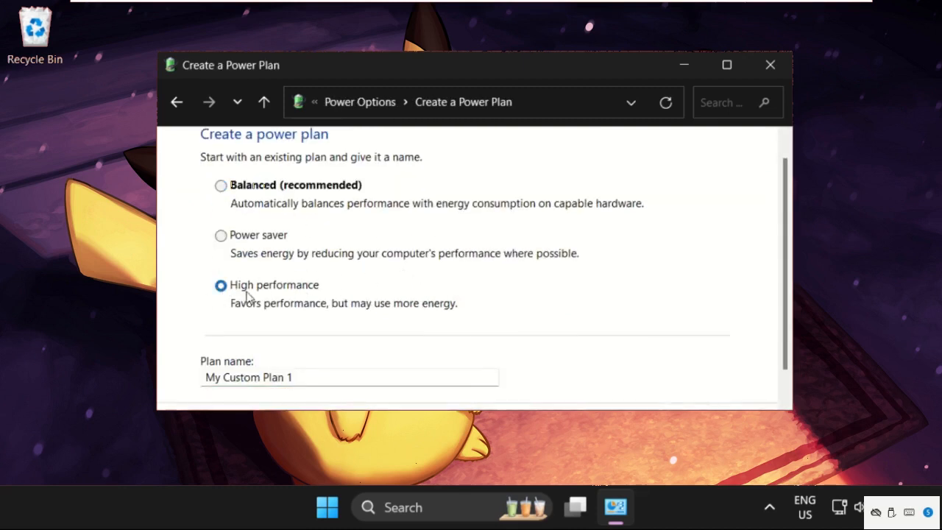
{"action": "left_click", "coordinate": [203, 377]}
{"action": "key", "text": "ctrl+a"}
{"action": "type", "text": "ga"}
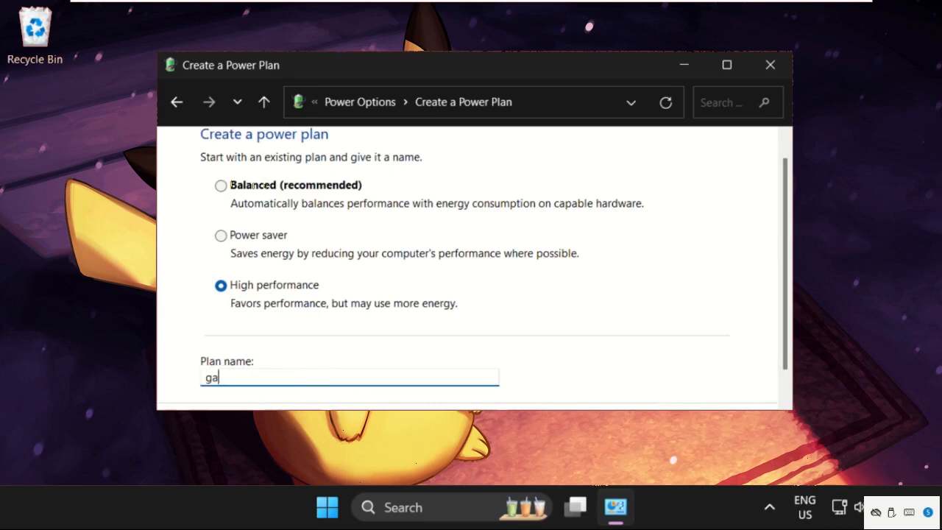
{"action": "type", "text": "ming Performan"}
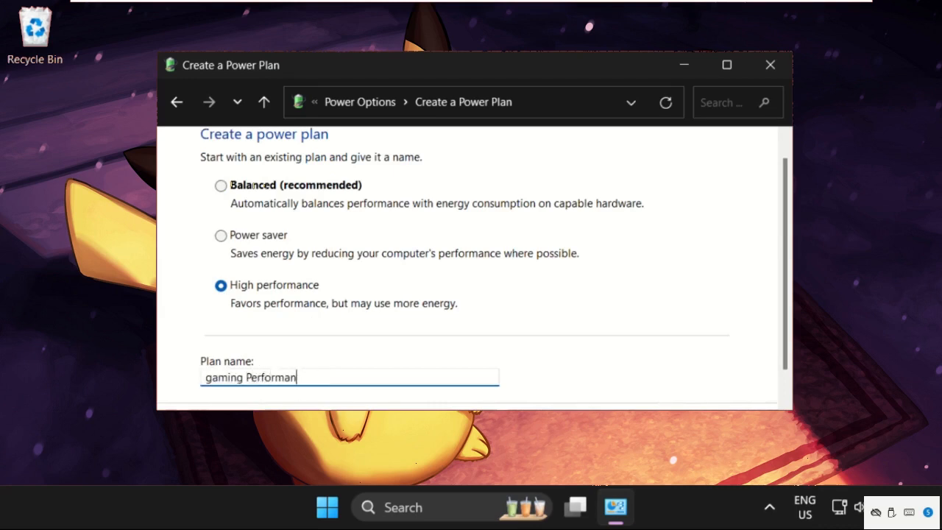
{"action": "scroll", "coordinate": [485, 350], "scroll_direction": "down", "scroll_amount": 1}
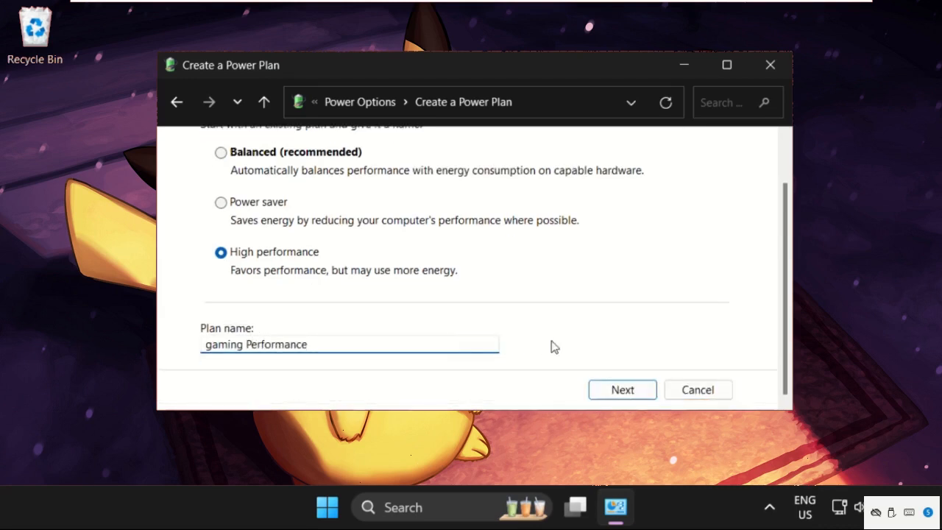
{"action": "left_click", "coordinate": [615, 390]}
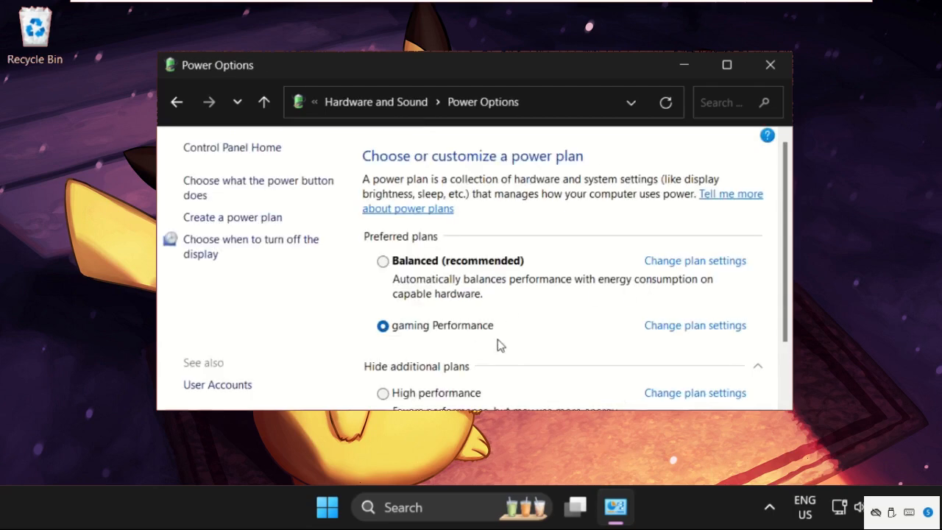
{"action": "left_click", "coordinate": [769, 67]}
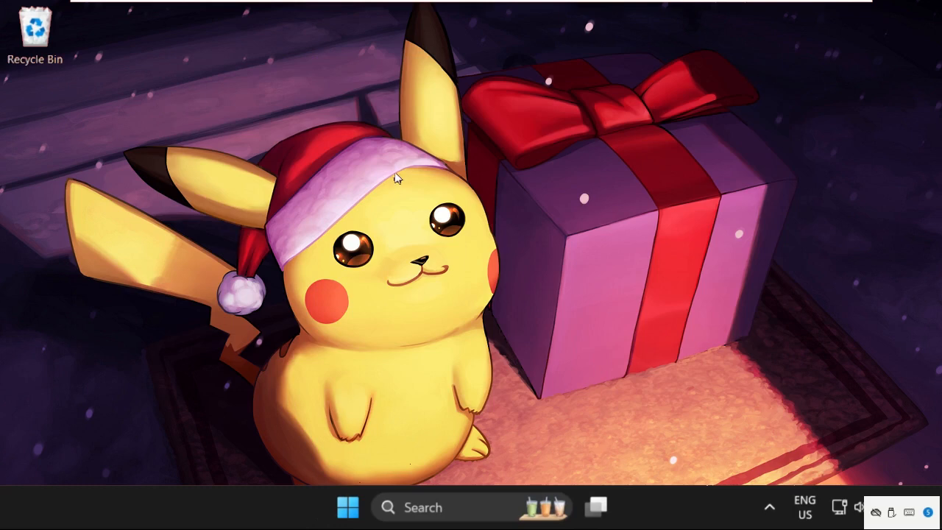